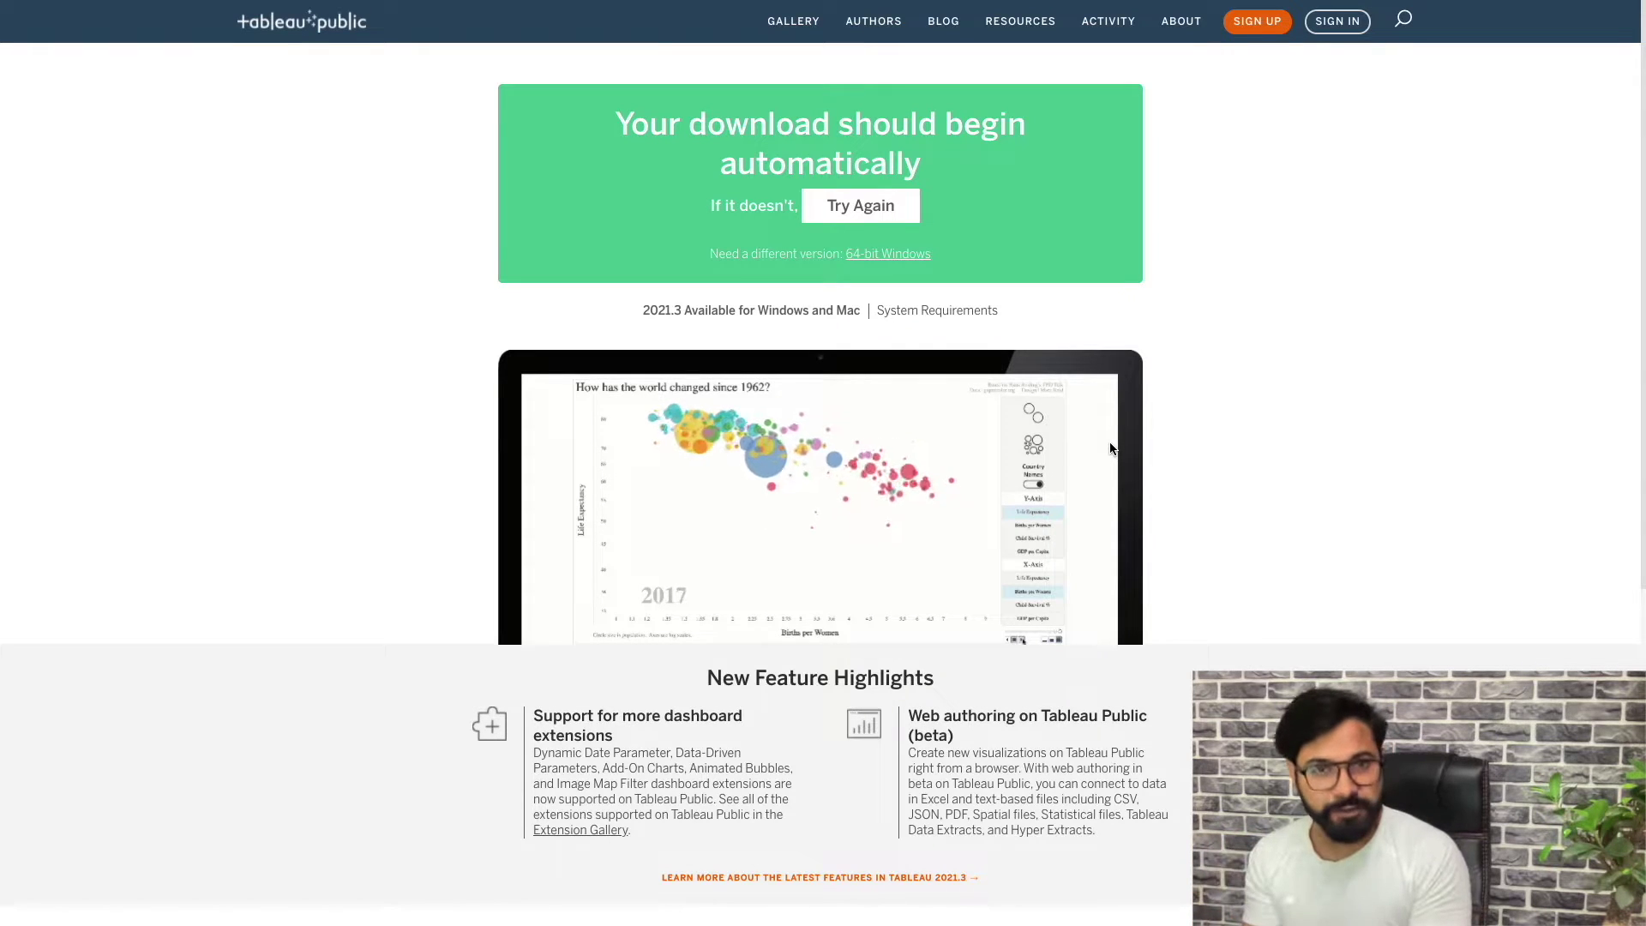
Browse the Sample Data list and the COVID-19 Data Hub, ending back on Sample Data.
key("ctrl+Tab")
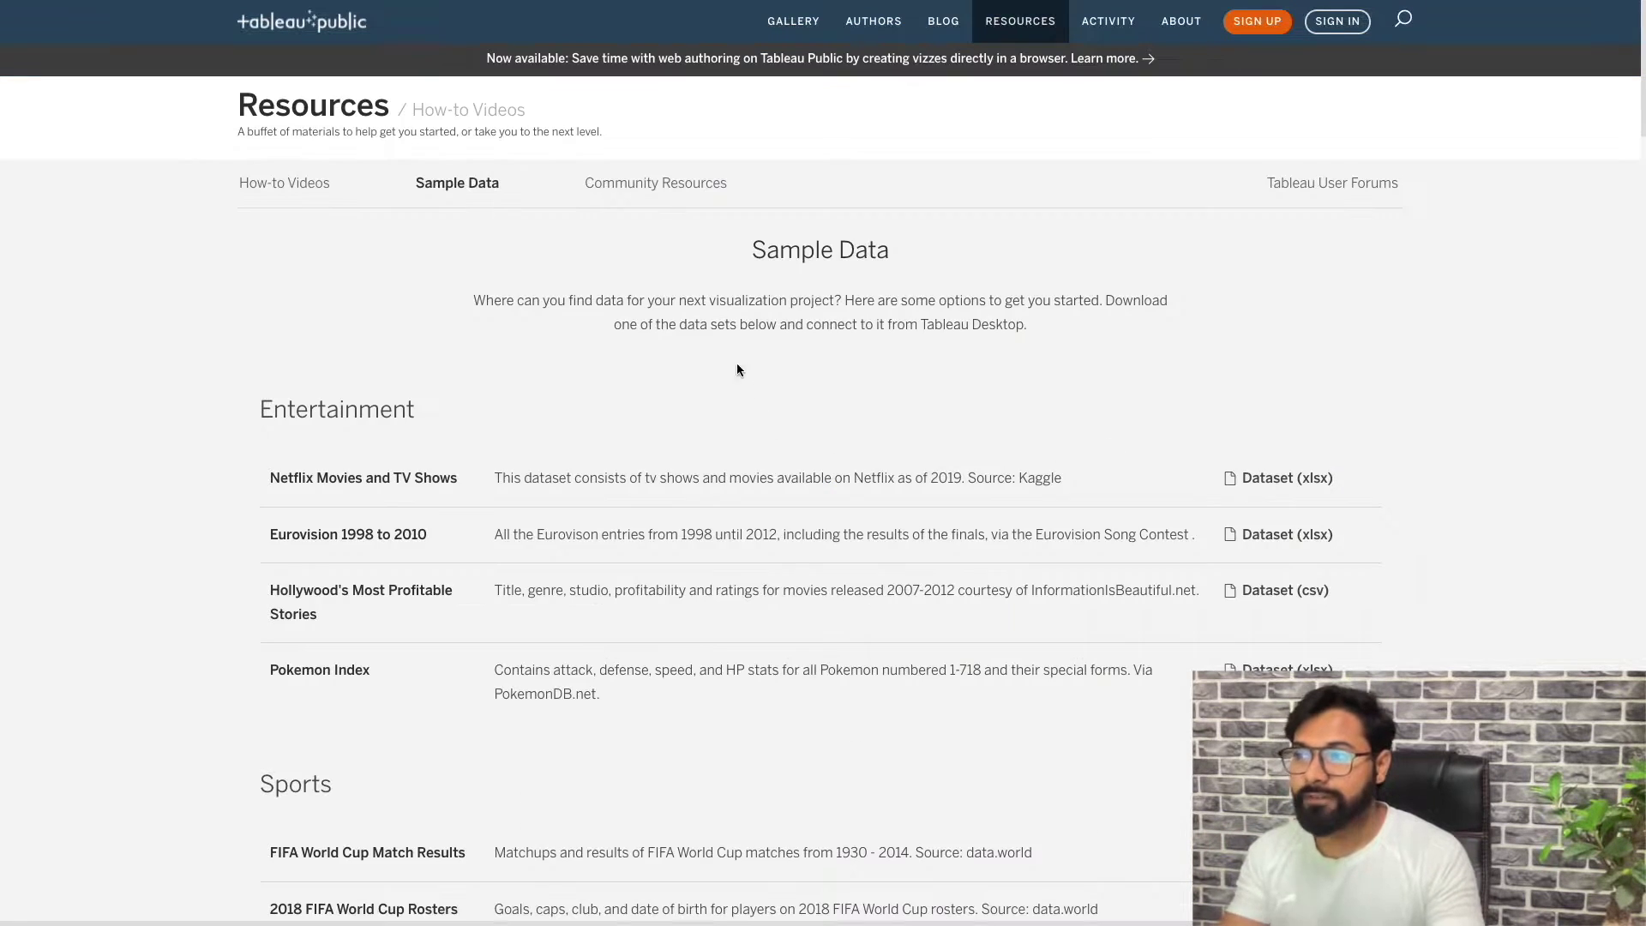
scroll(822, 469, "down", 1)
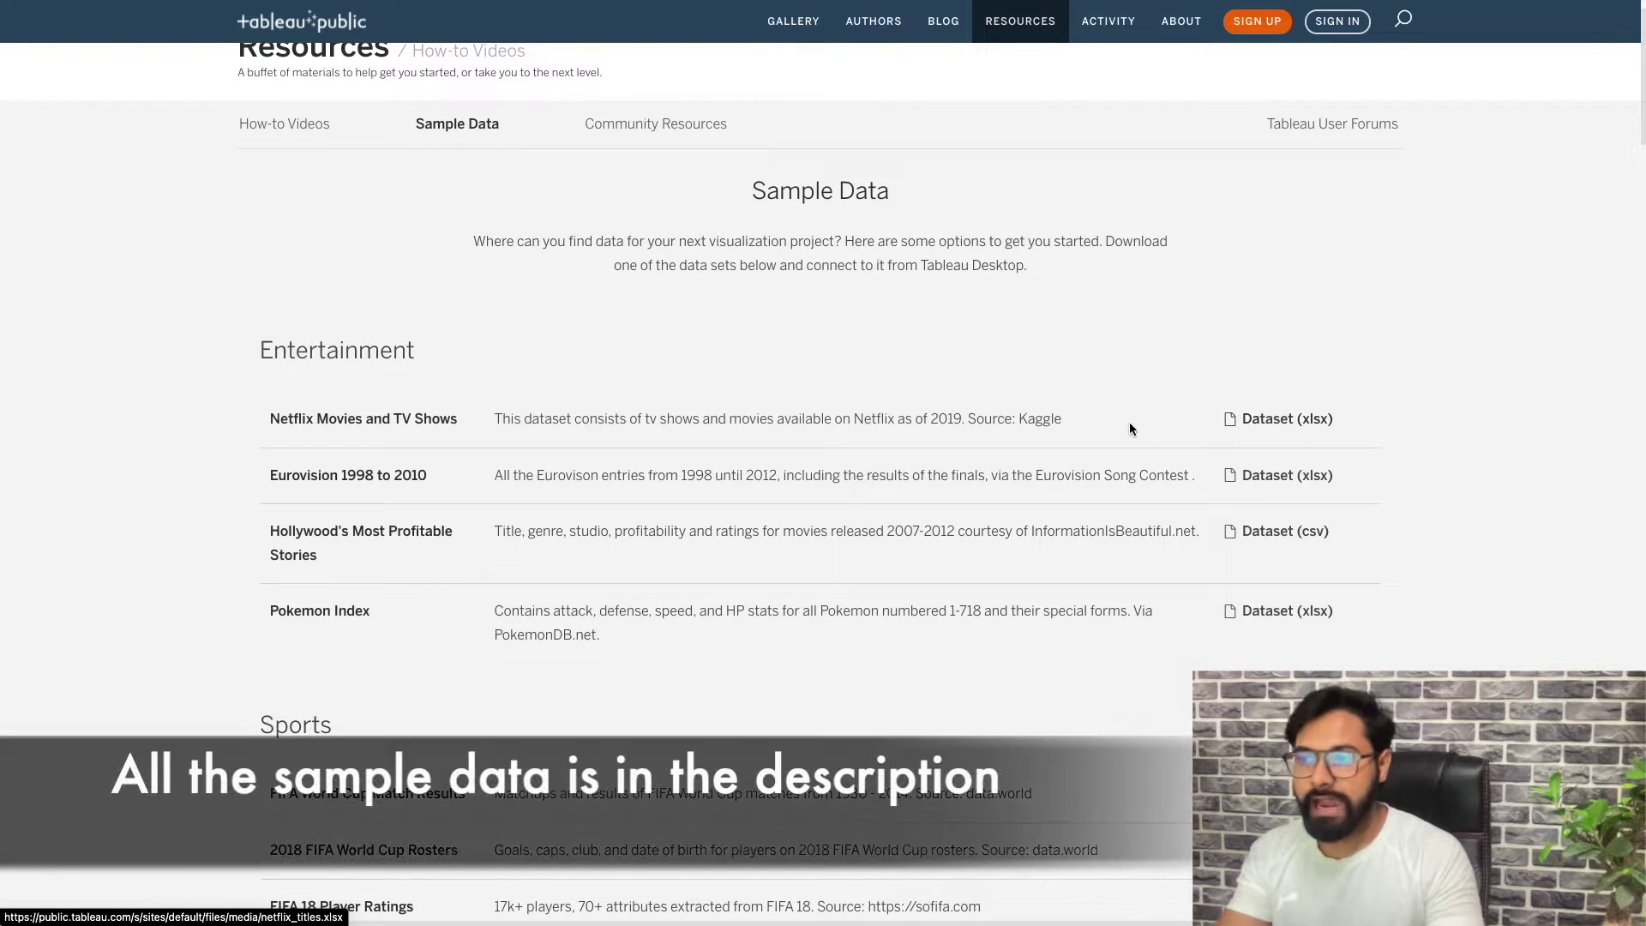
key("ctrl+Tab")
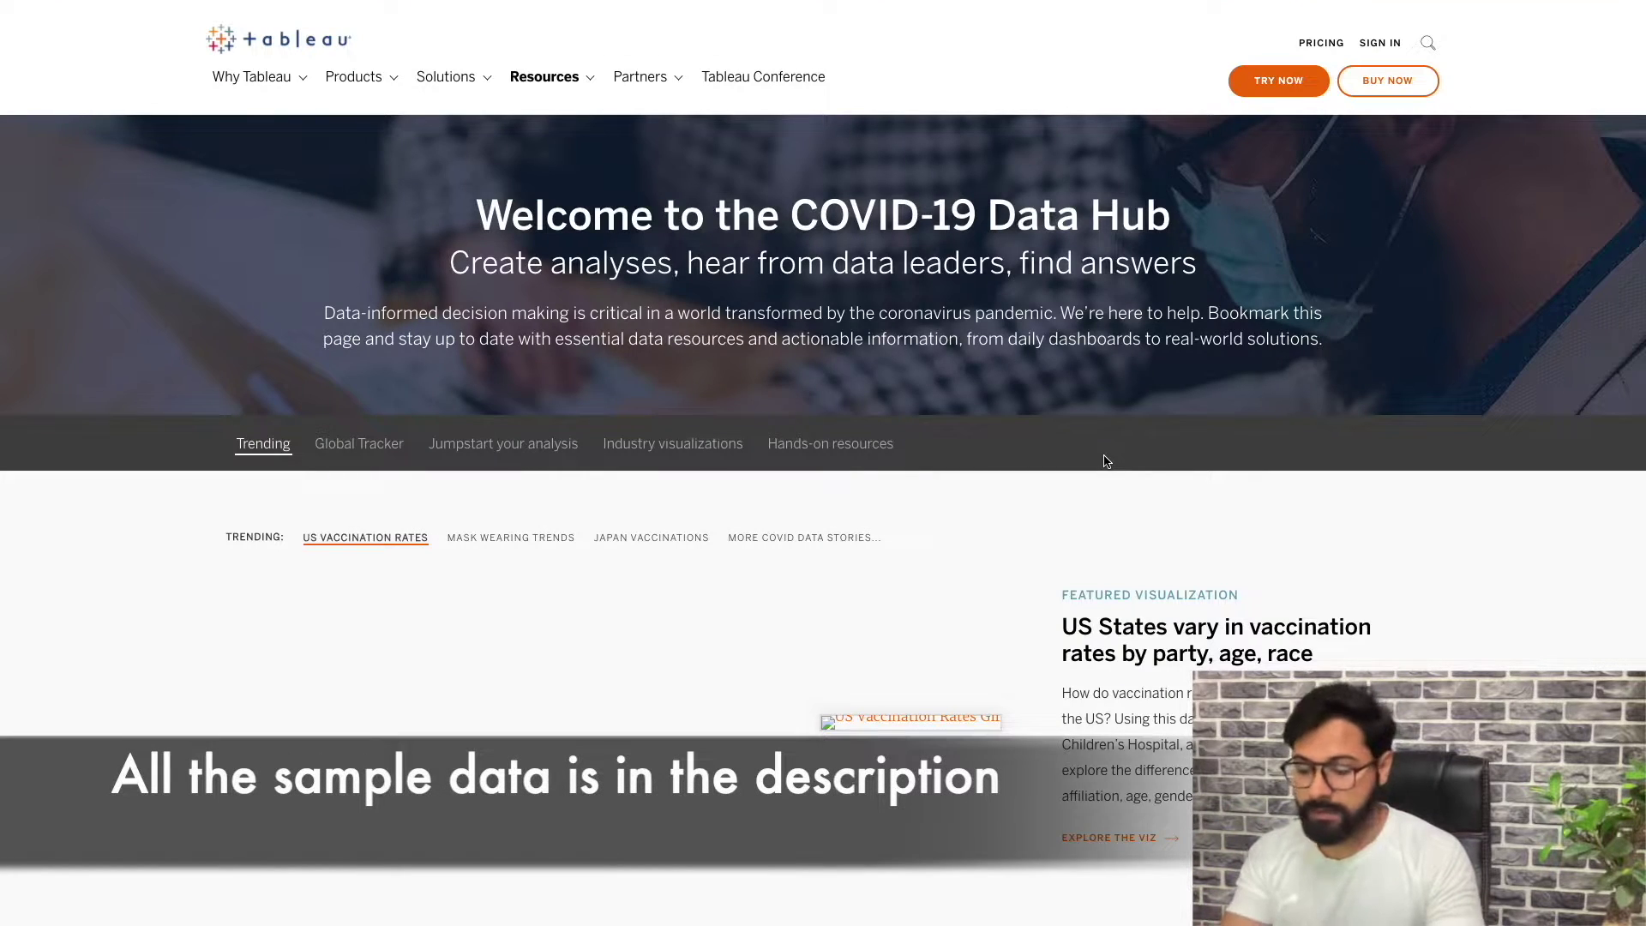
key("ctrl+Tab")
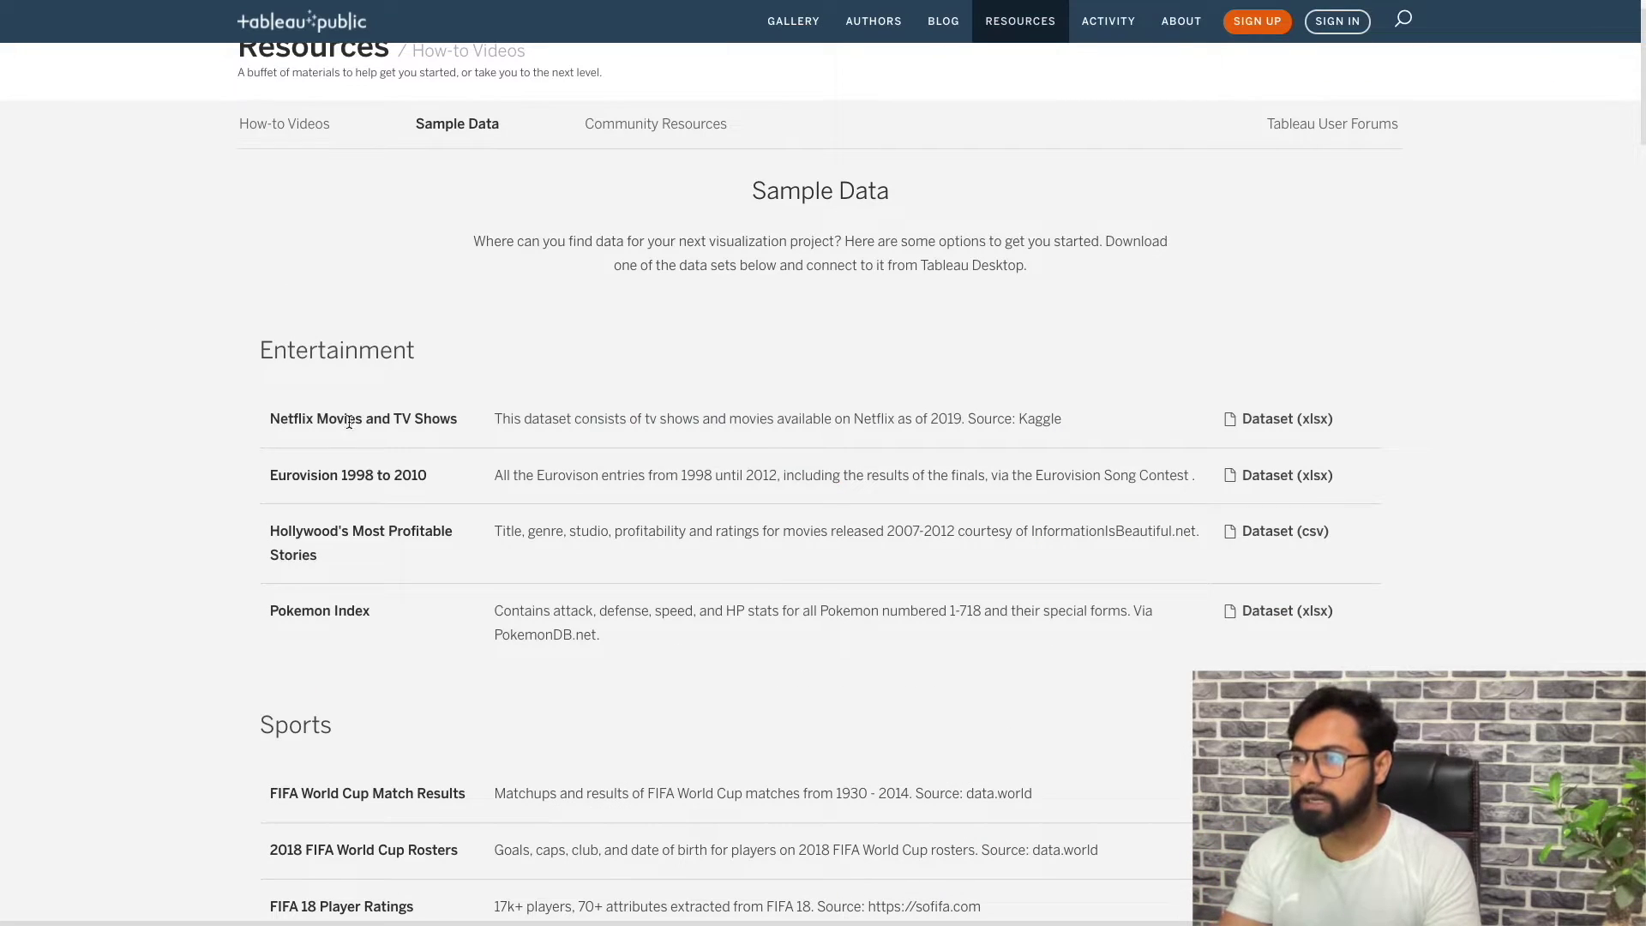
Highlight 'Netflix Movies and TV Shows' on the Sample Data page and switch to Tableau Public.
left_click_drag(271, 419, 458, 420)
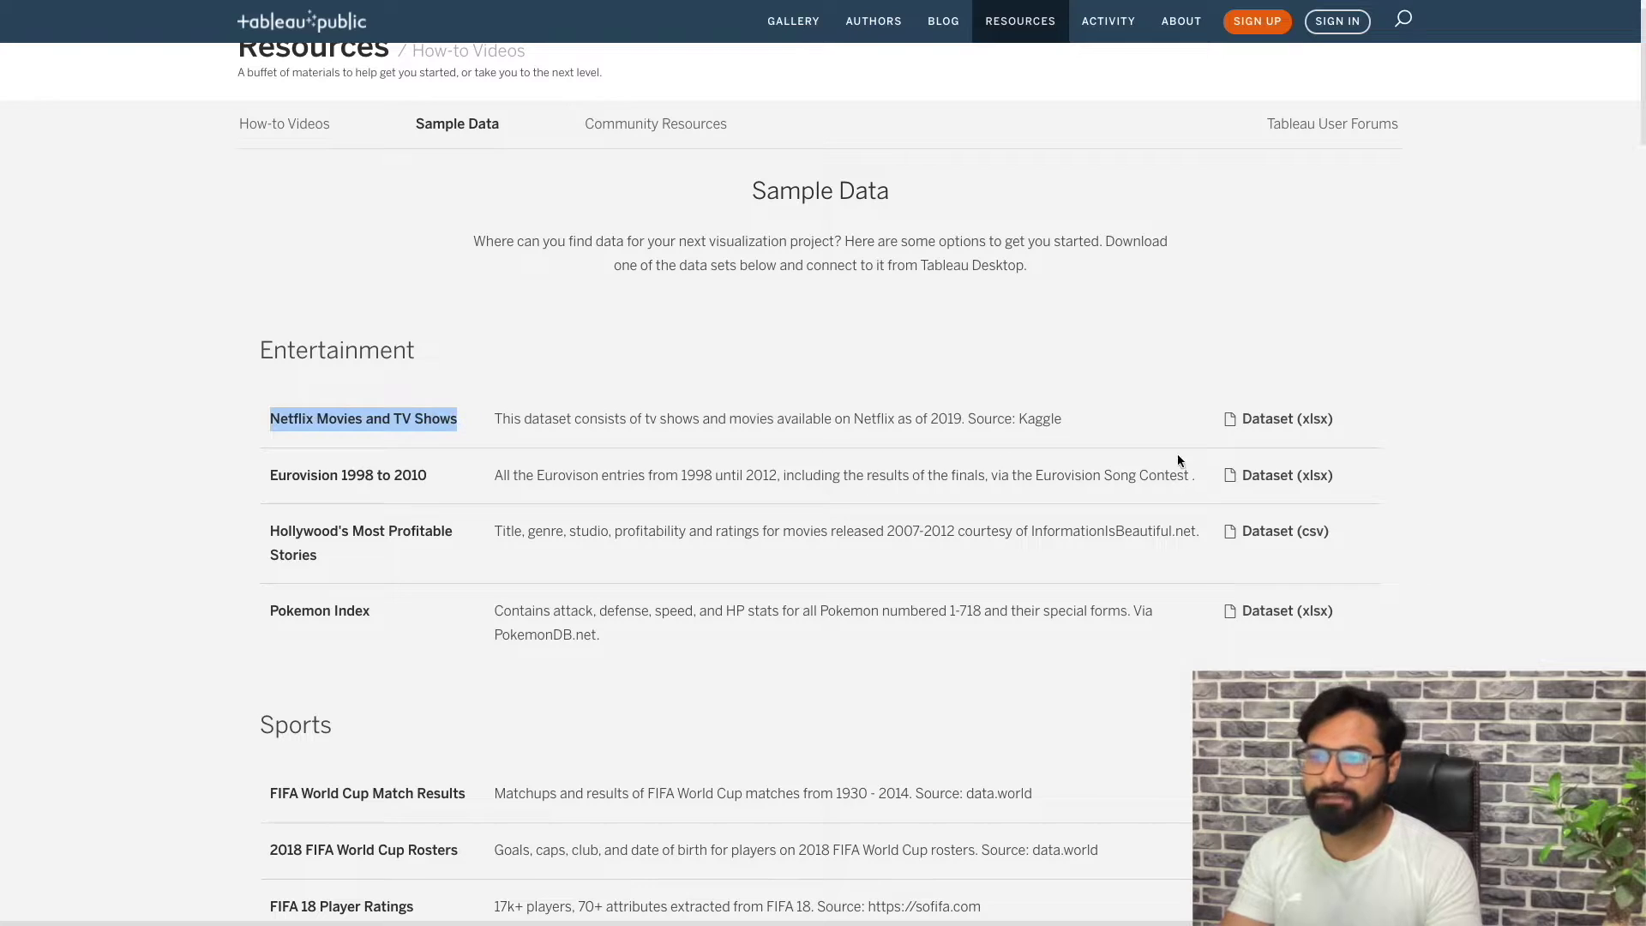
key("ctrl+Left")
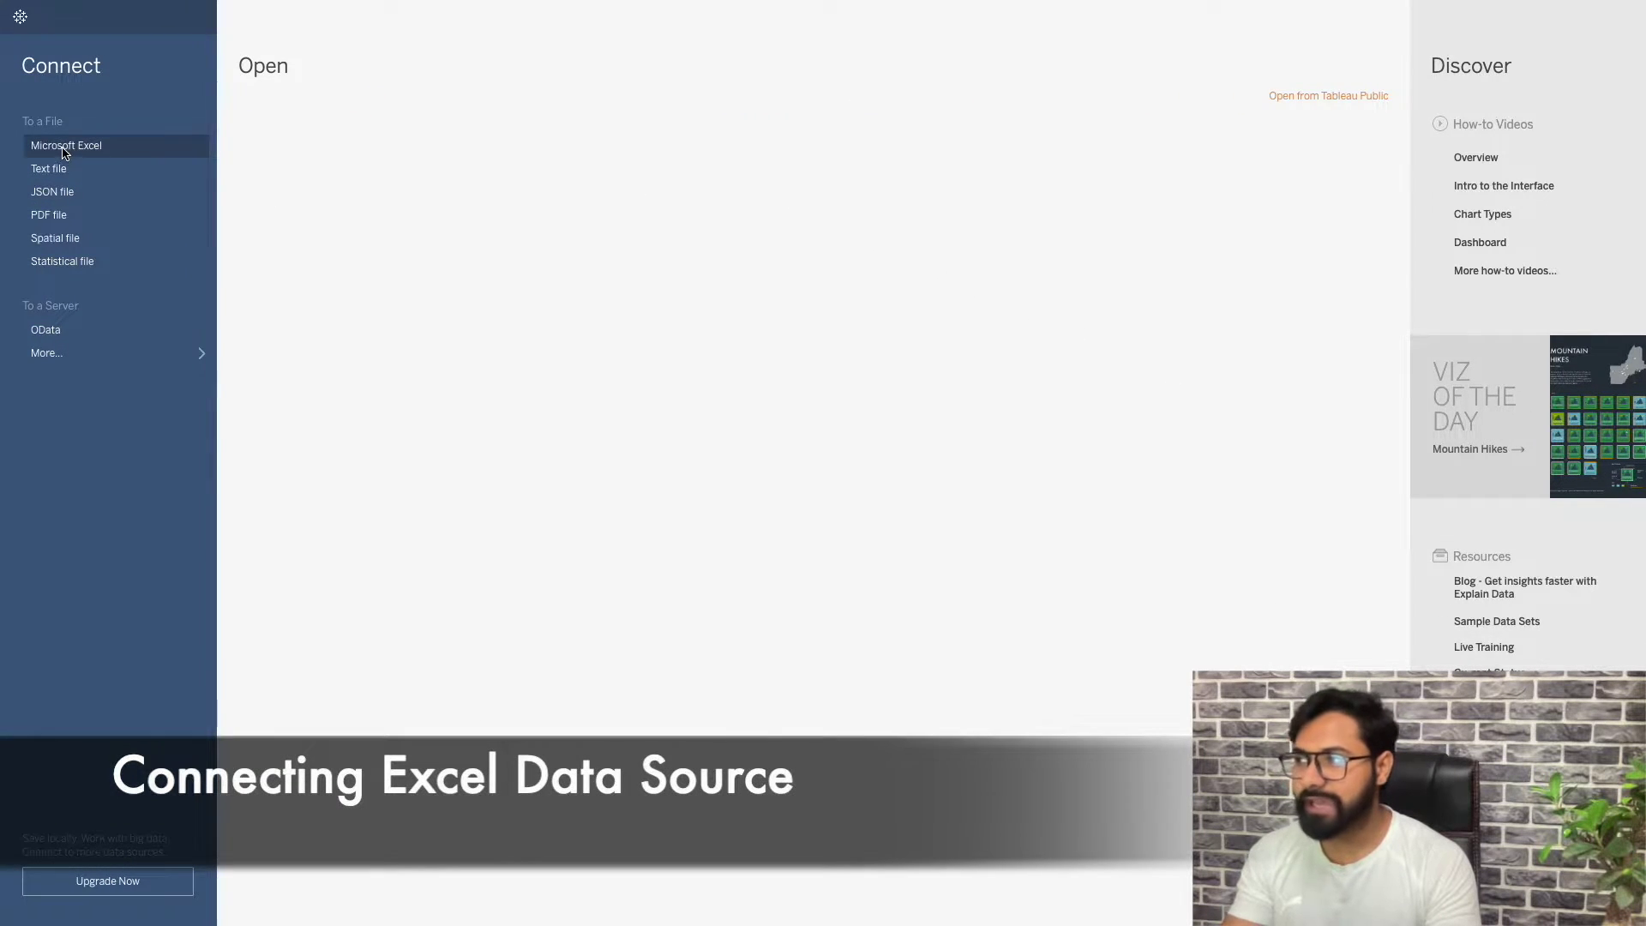
Open netflix_titles.xlsx from the Downloads folder as a Microsoft Excel data source.
left_click(65, 153)
left_click(553, 273)
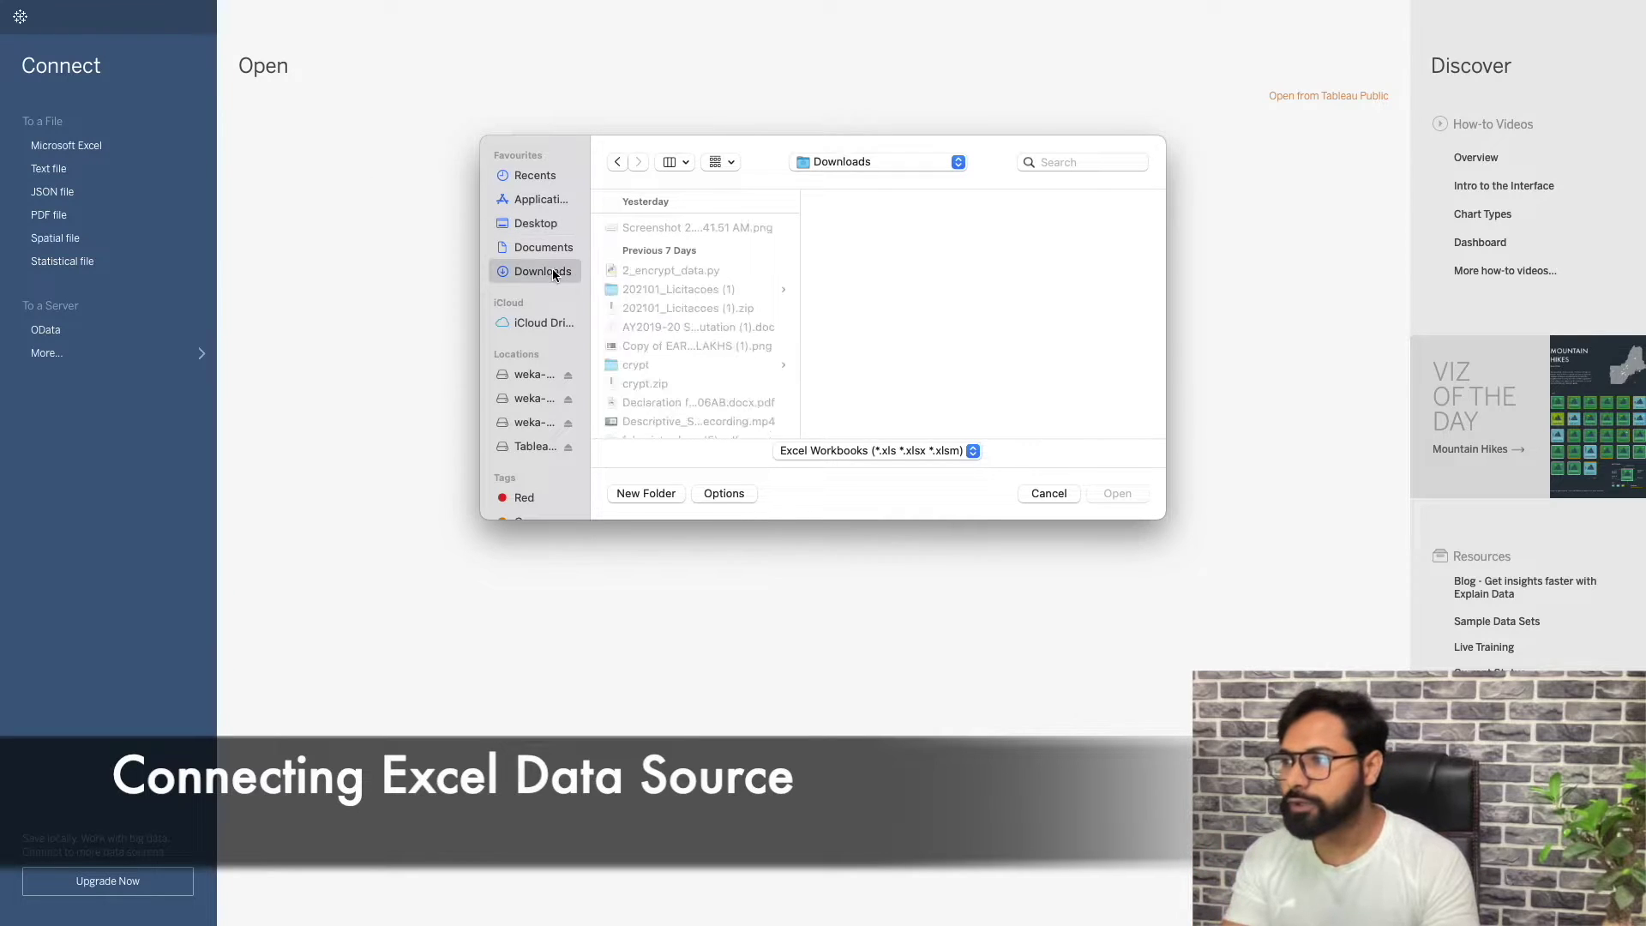
scroll(706, 309, "down", 8)
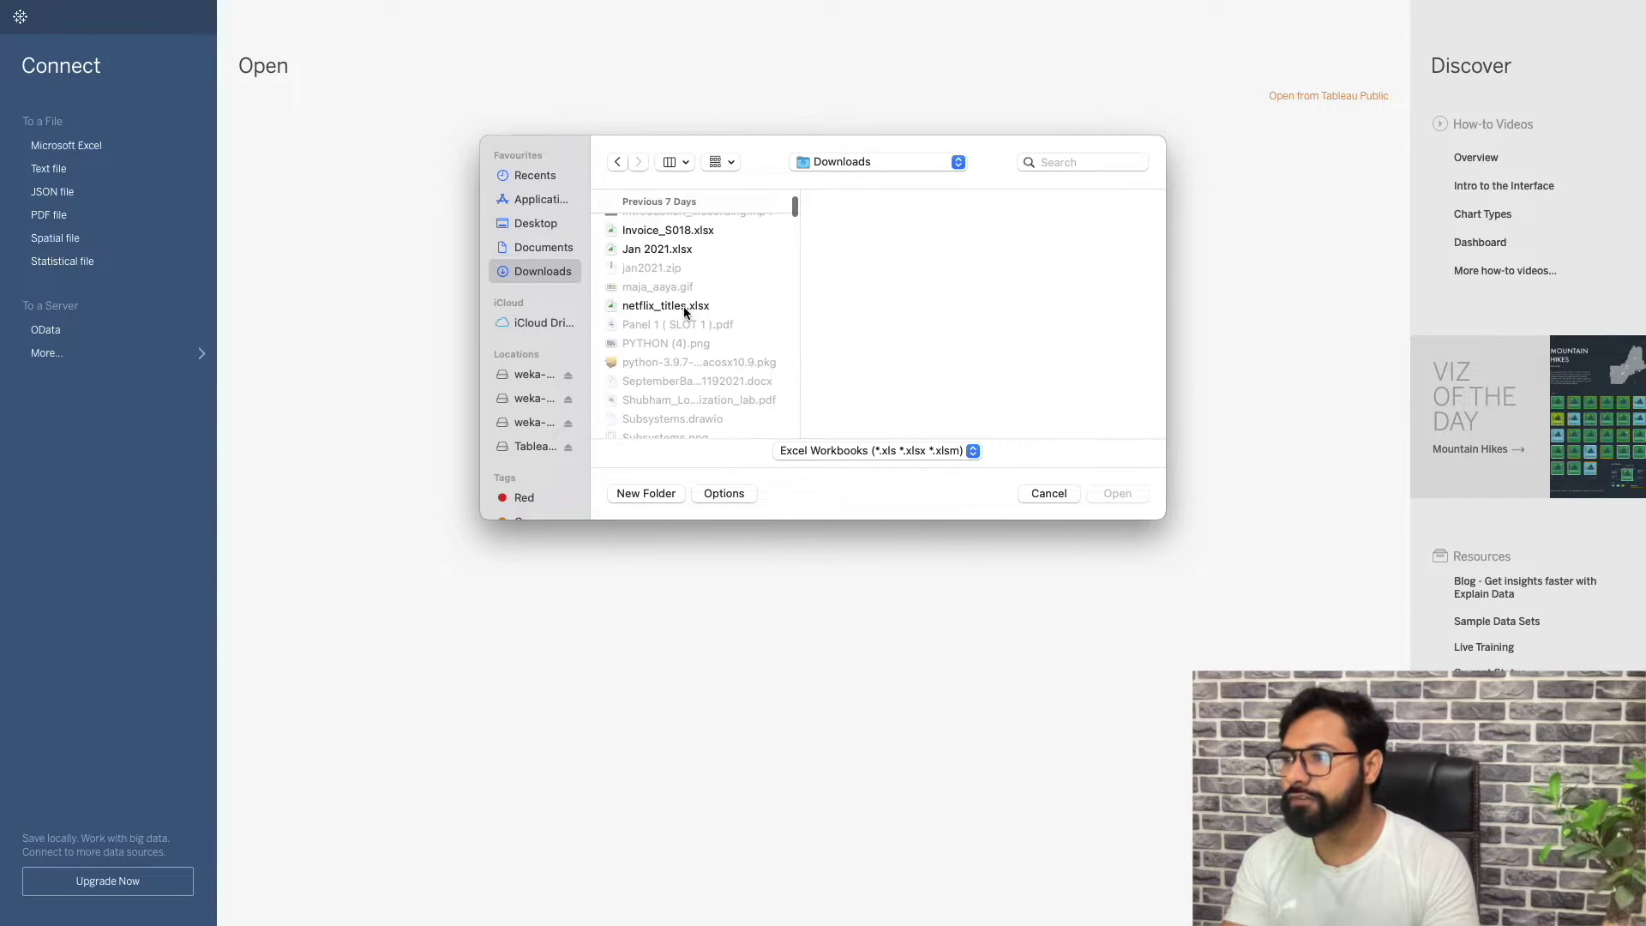
left_click(682, 307)
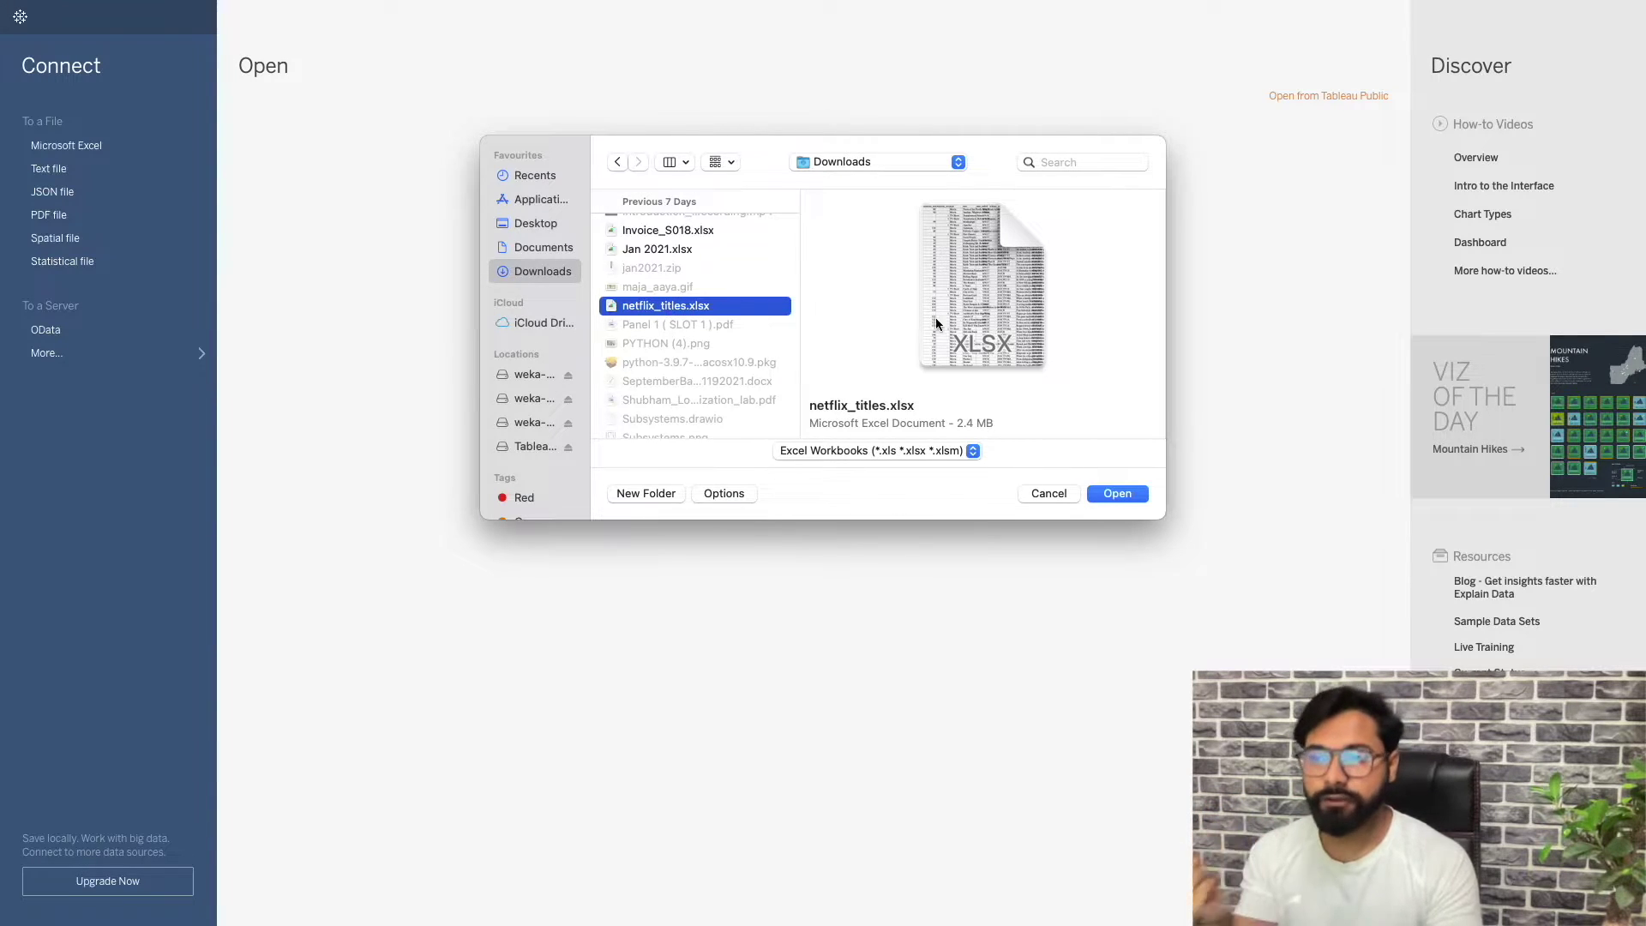
left_click(1119, 493)
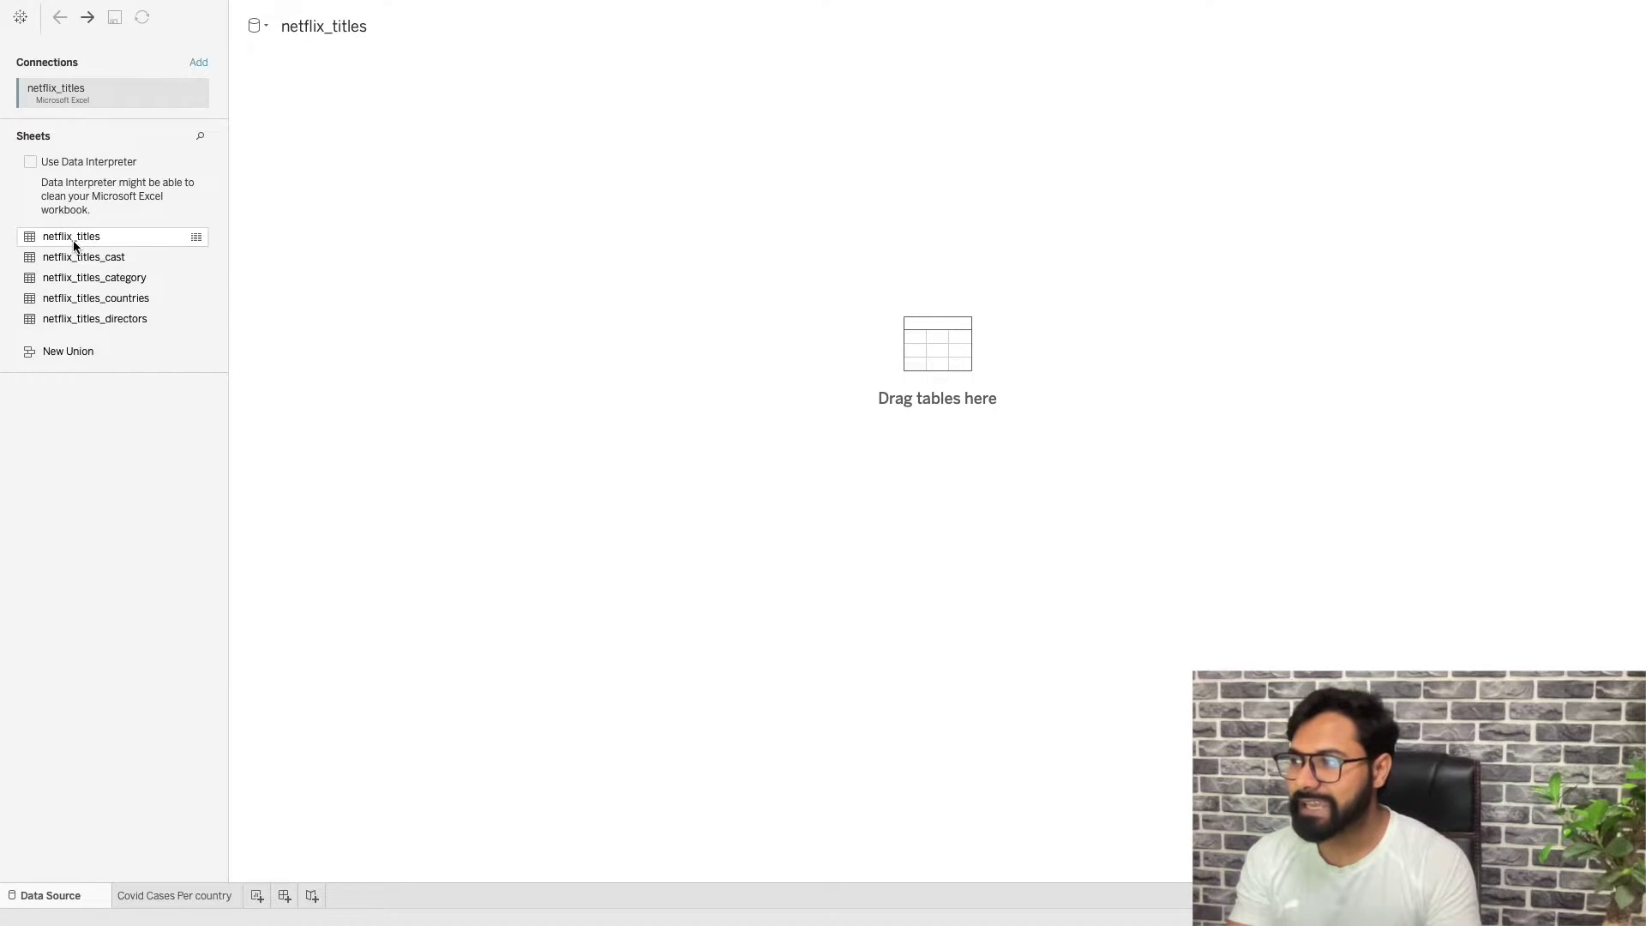
Put the netflix_titles sheet on the canvas and scroll its 9-field, 6236-row preview.
left_click_drag(74, 246, 814, 359)
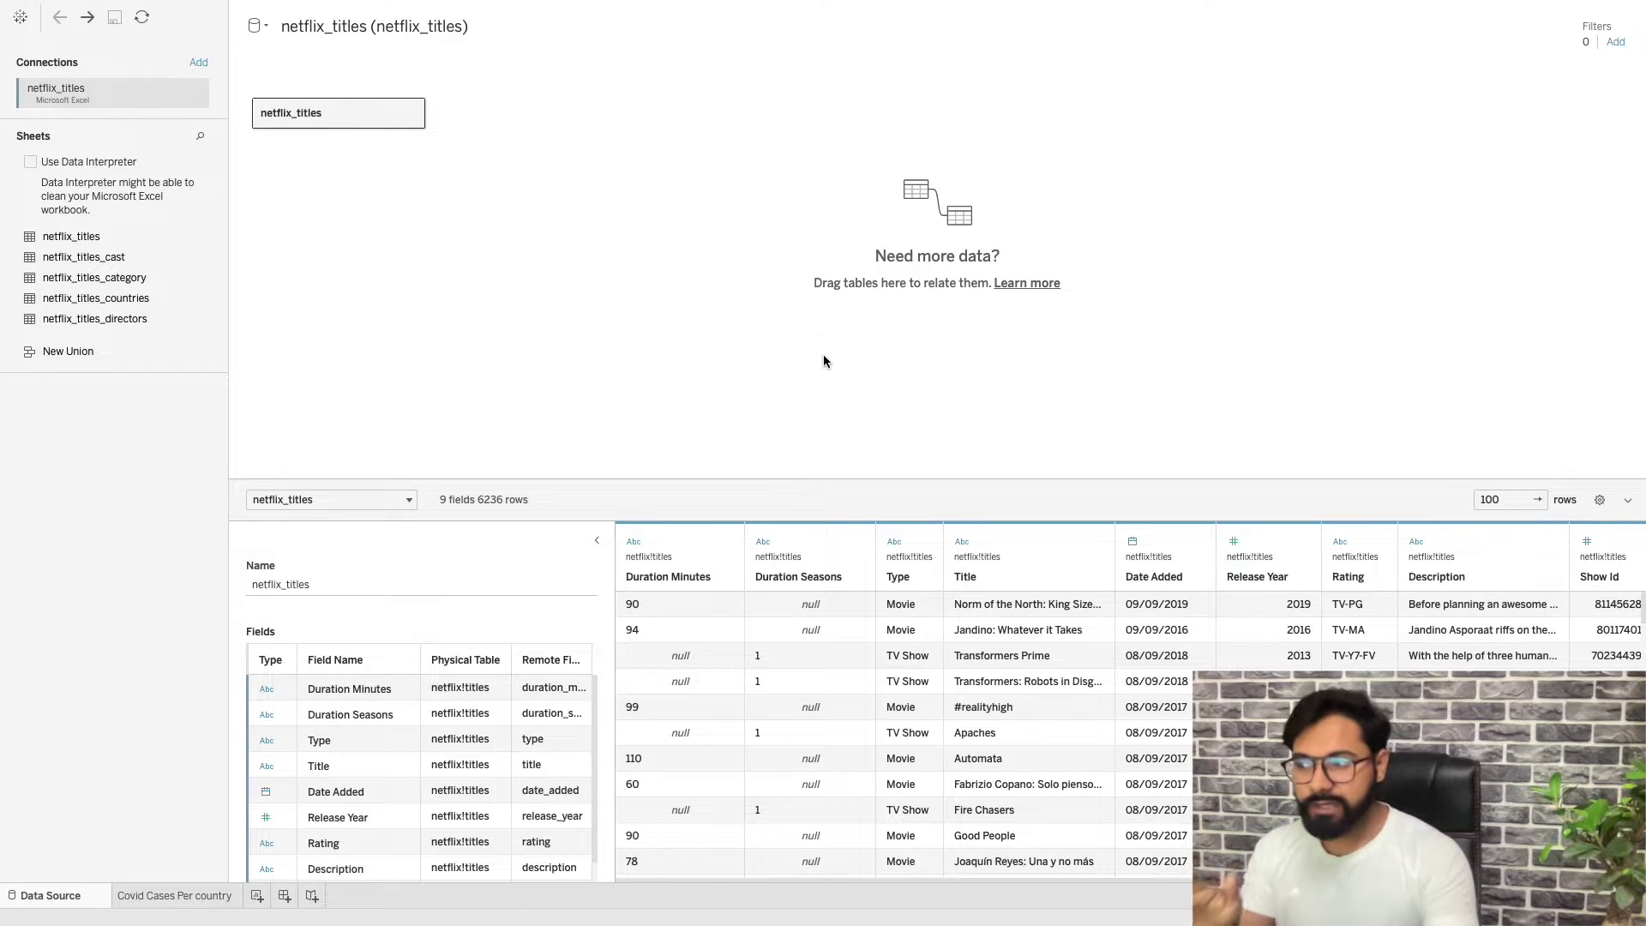
scroll(466, 719, "down", 1)
scroll(374, 729, "up", 1)
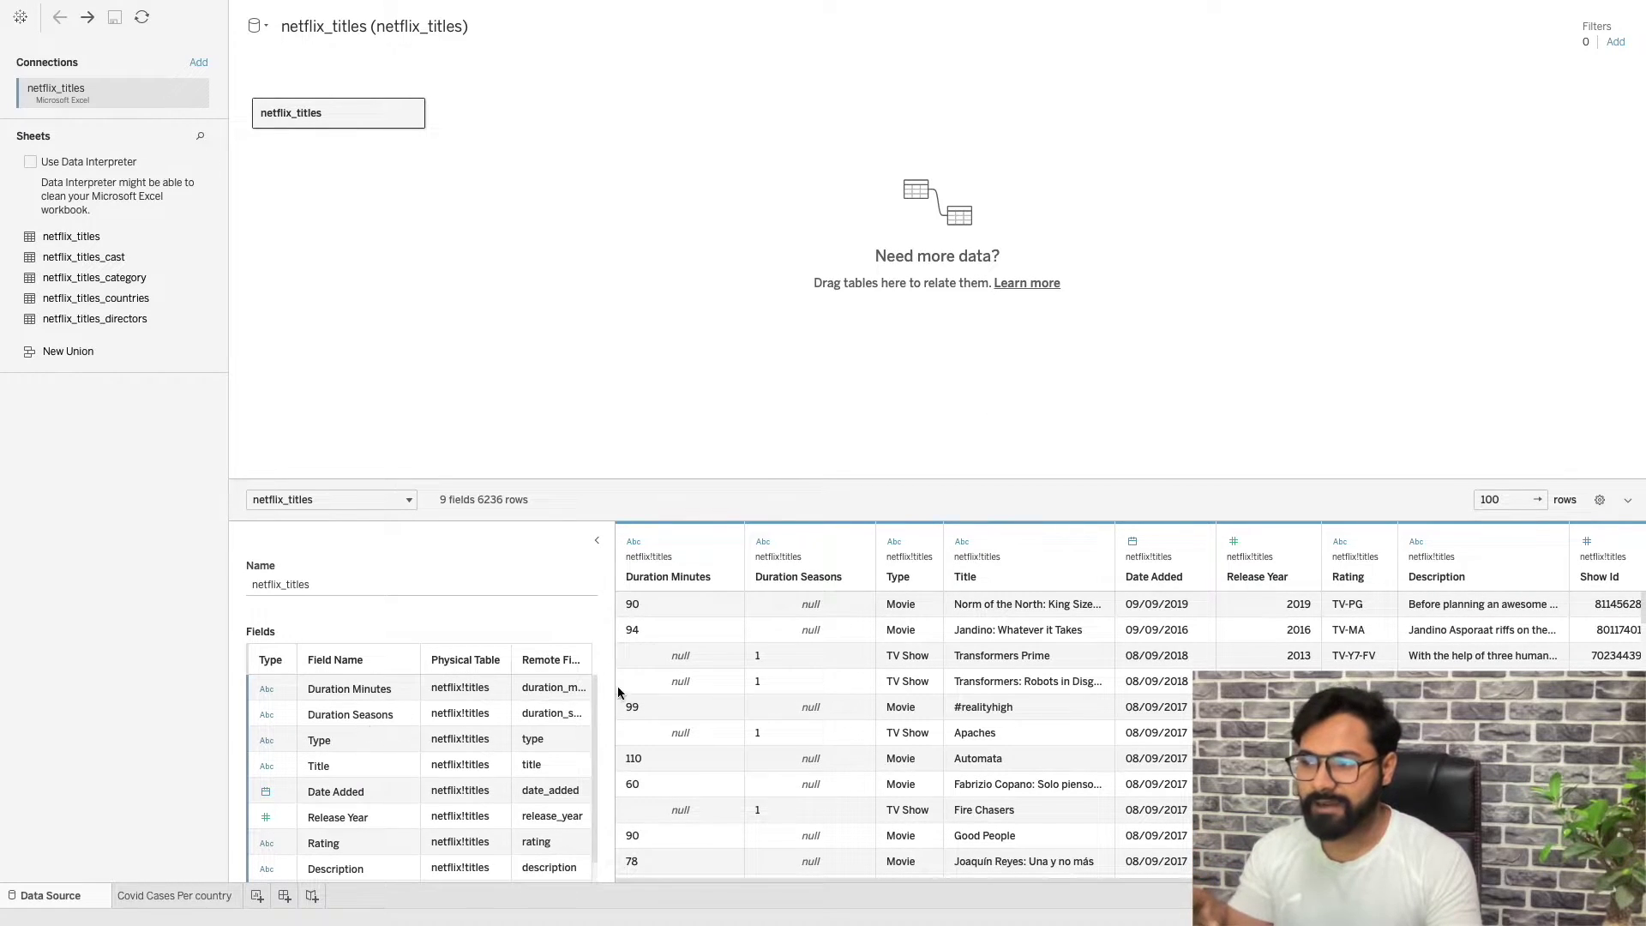
scroll(995, 746, "down", 10)
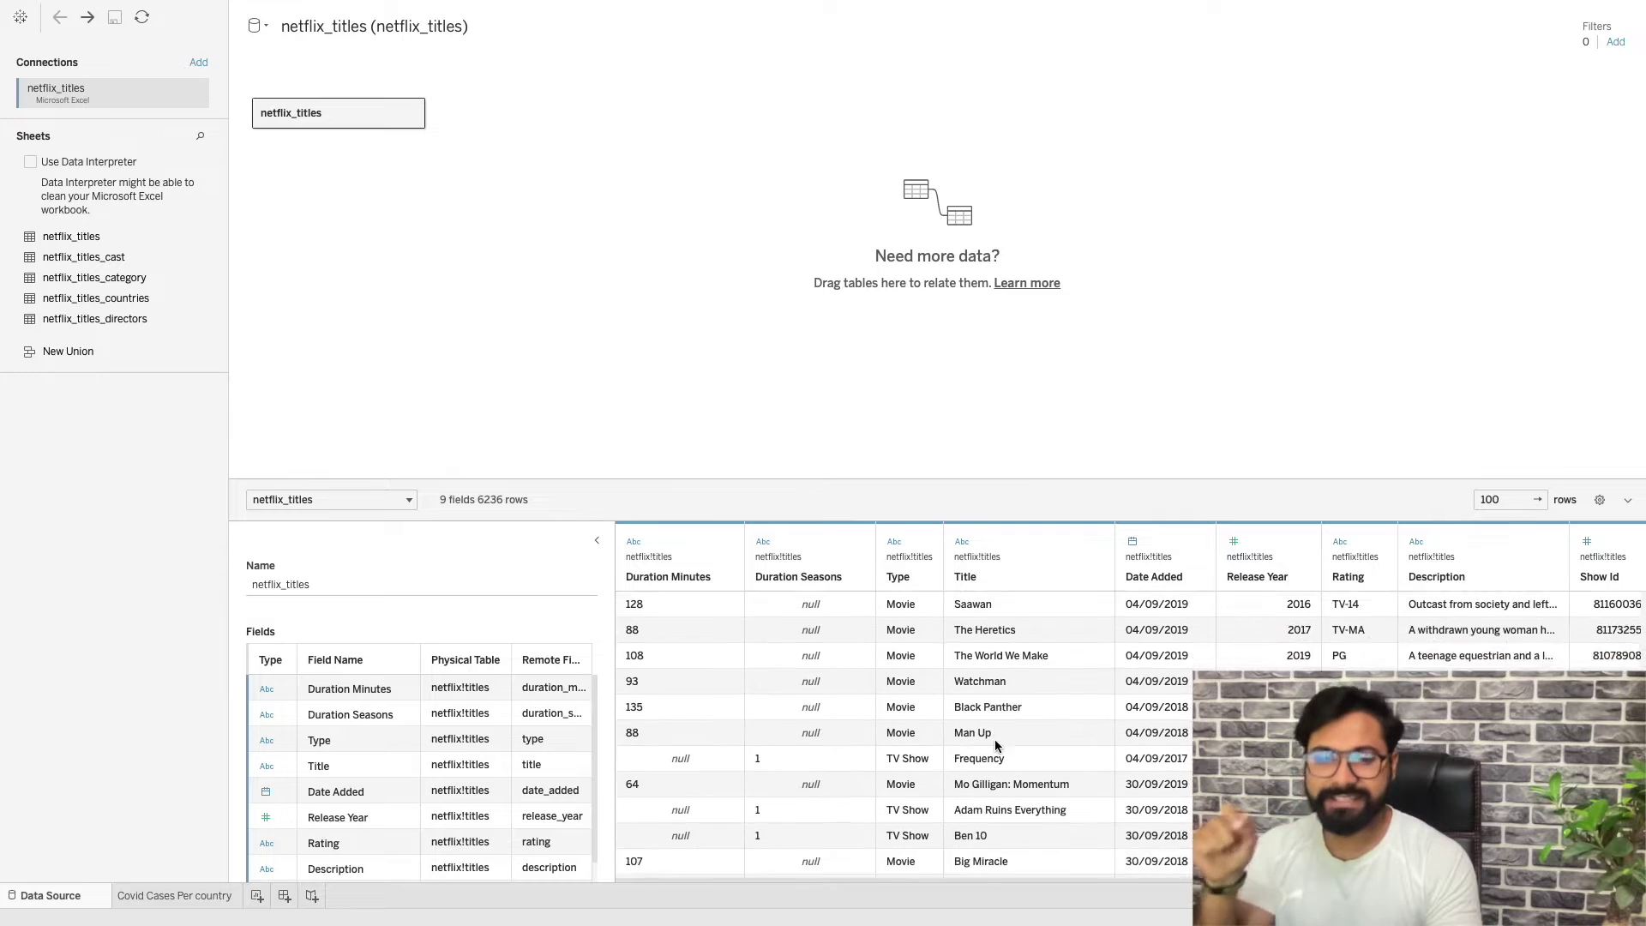
scroll(995, 746, "down", 5)
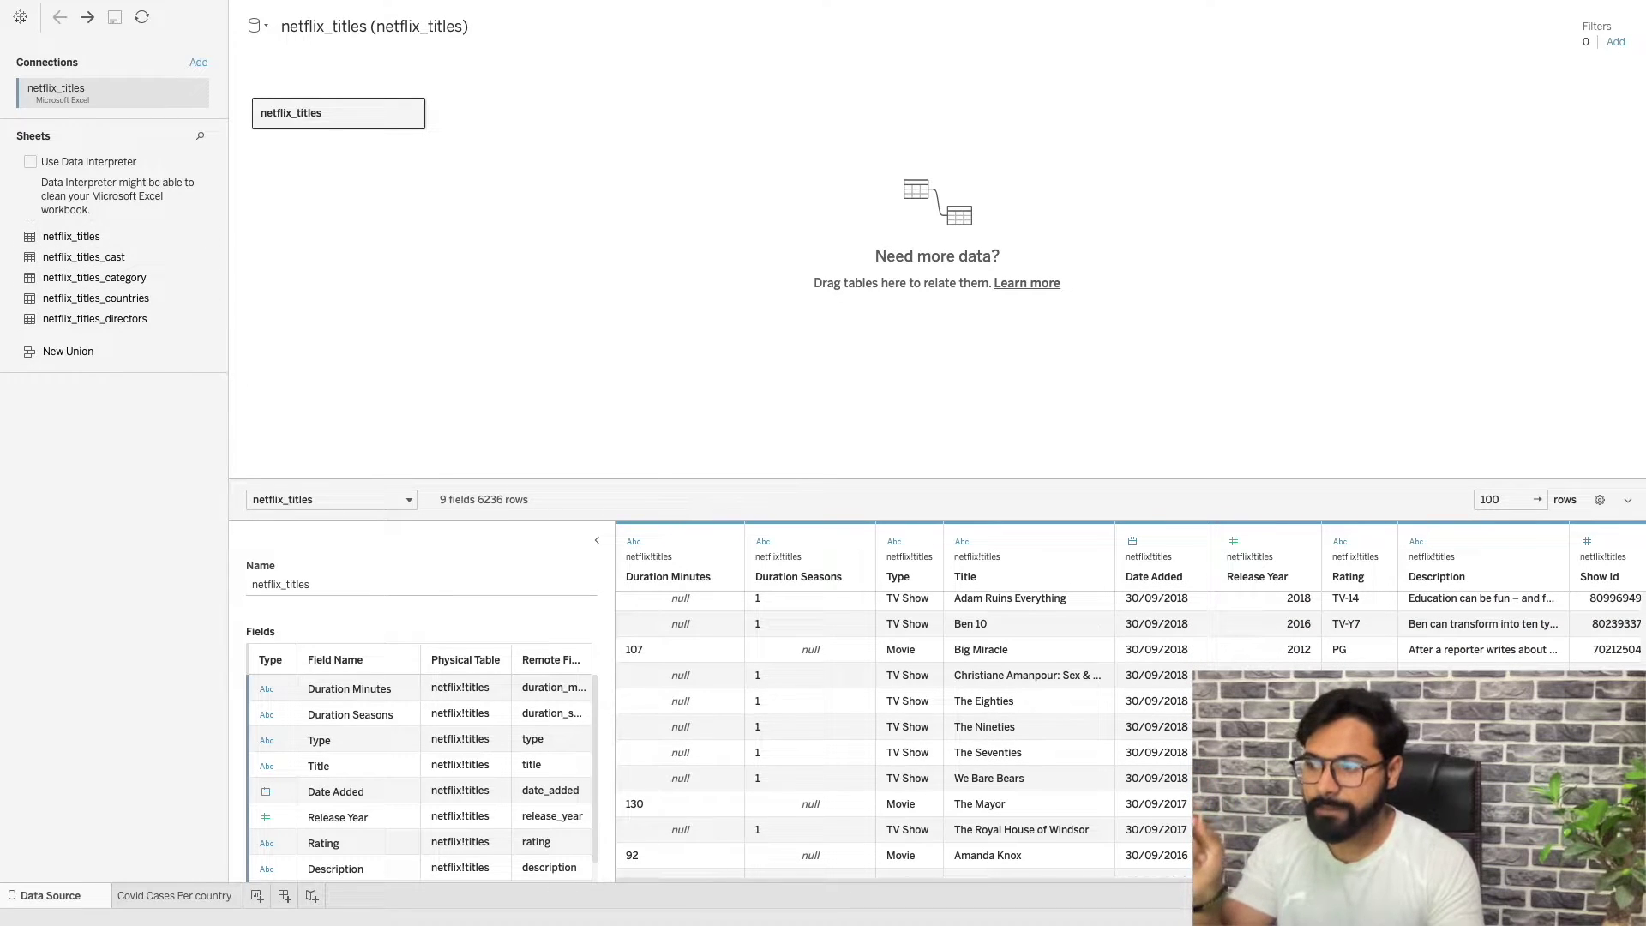
scroll(350, 763, "down", 1)
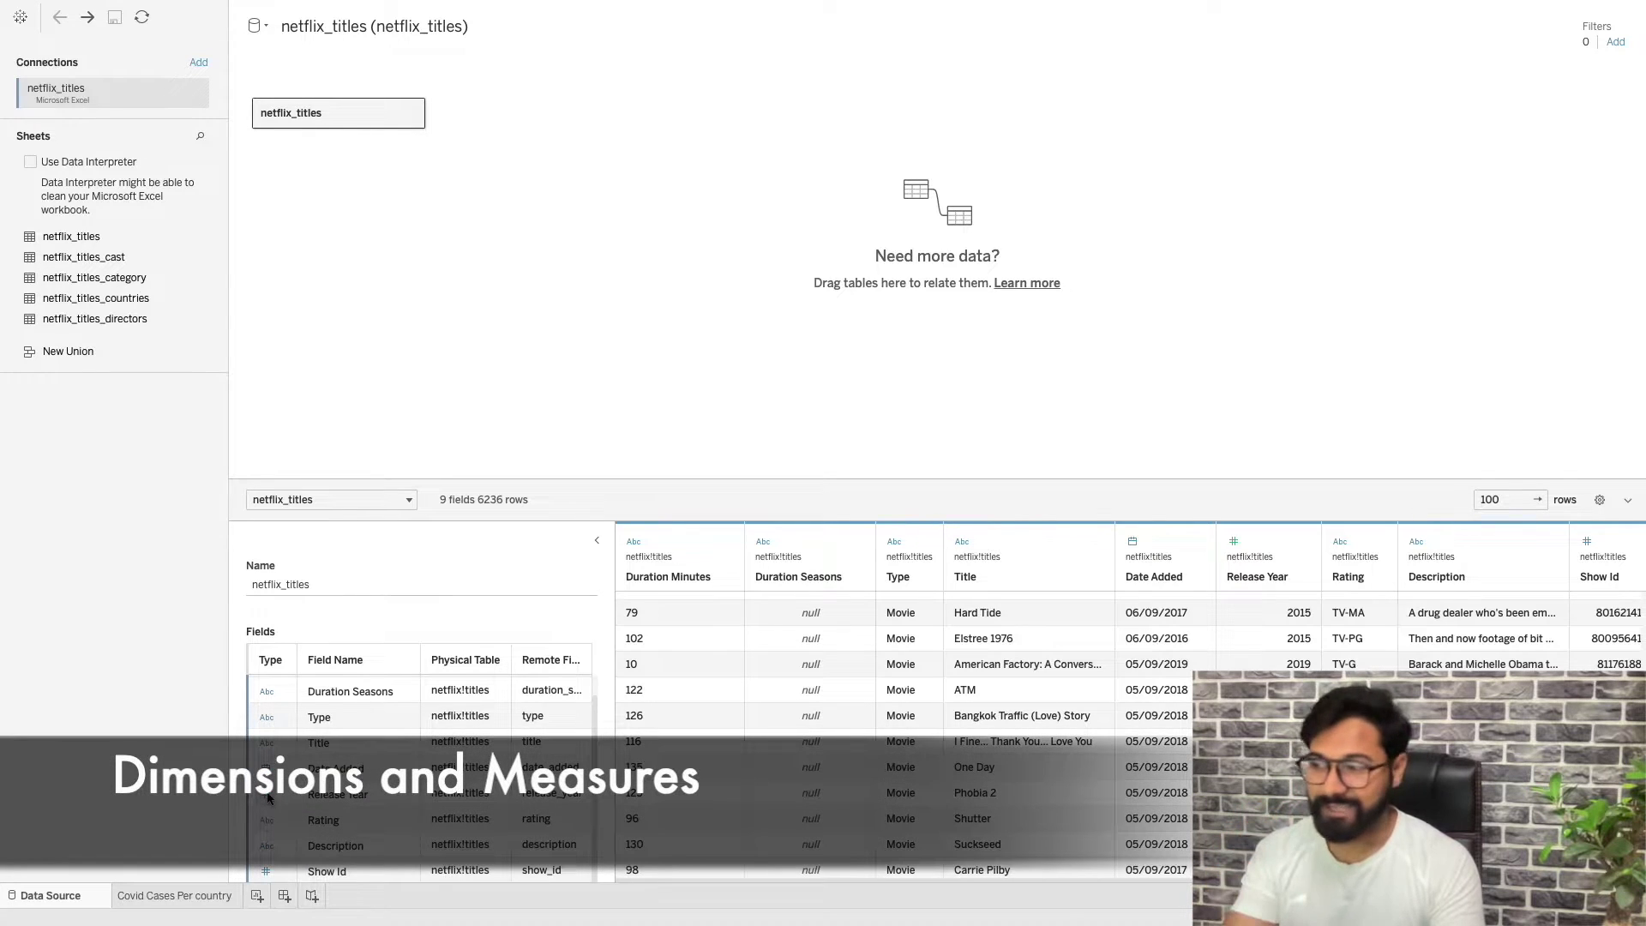
scroll(267, 797, "up", 1)
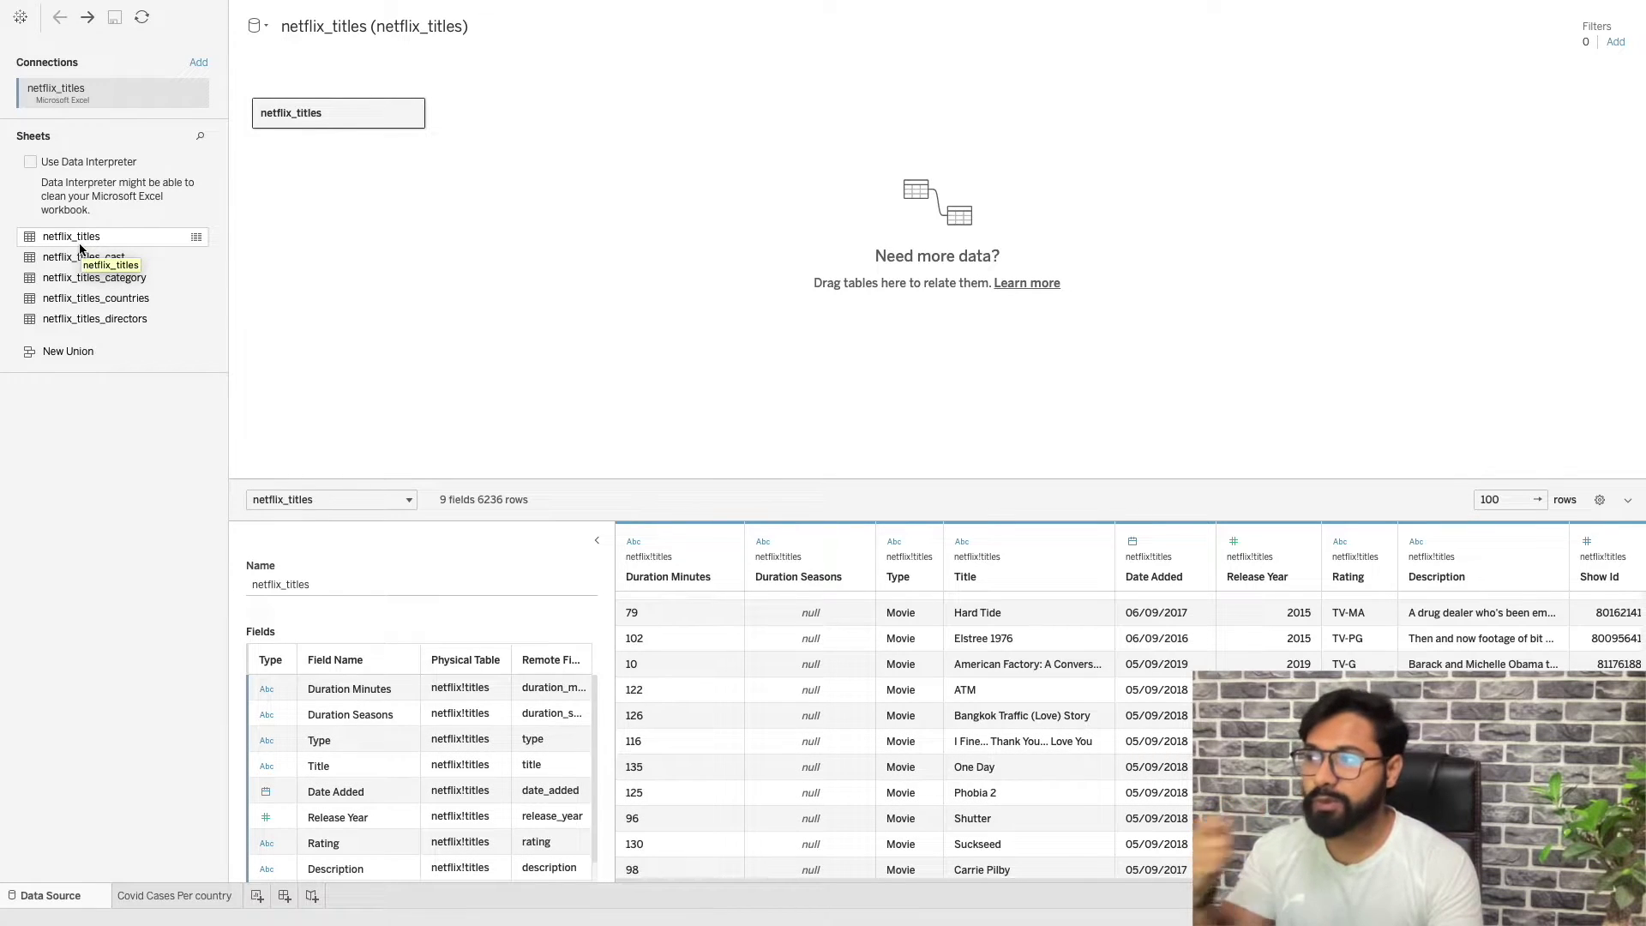
Drop netflix_titles_countries beside netflix_titles, relating the two tables on Show Id.
left_click_drag(100, 298, 571, 140)
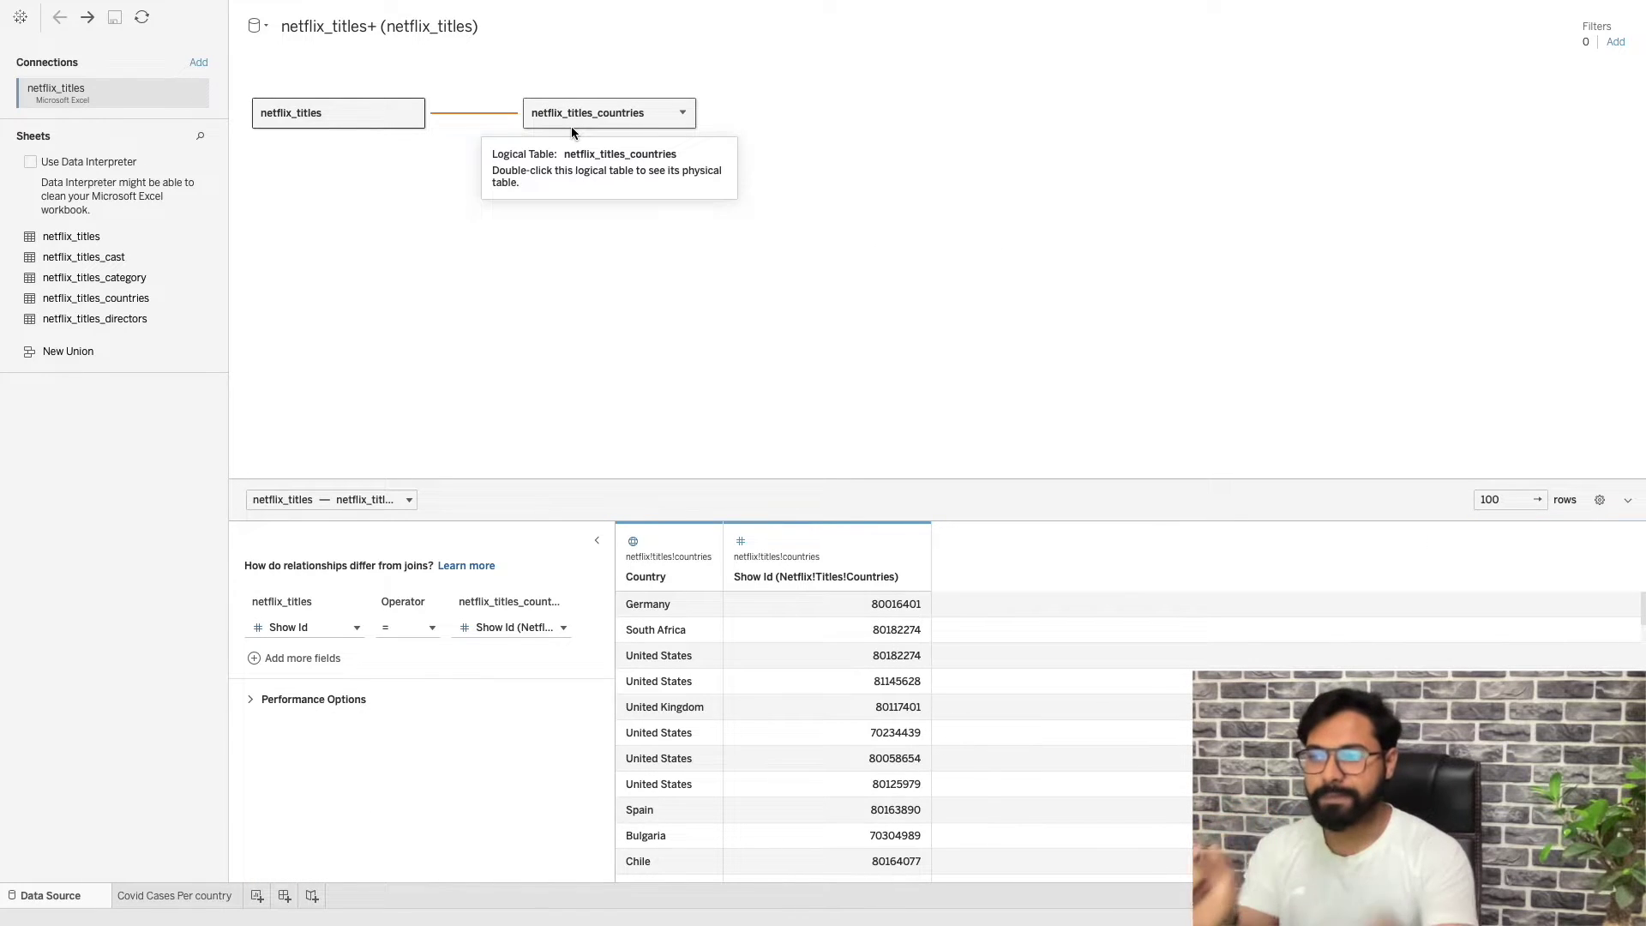
scroll(671, 695, "down", 5)
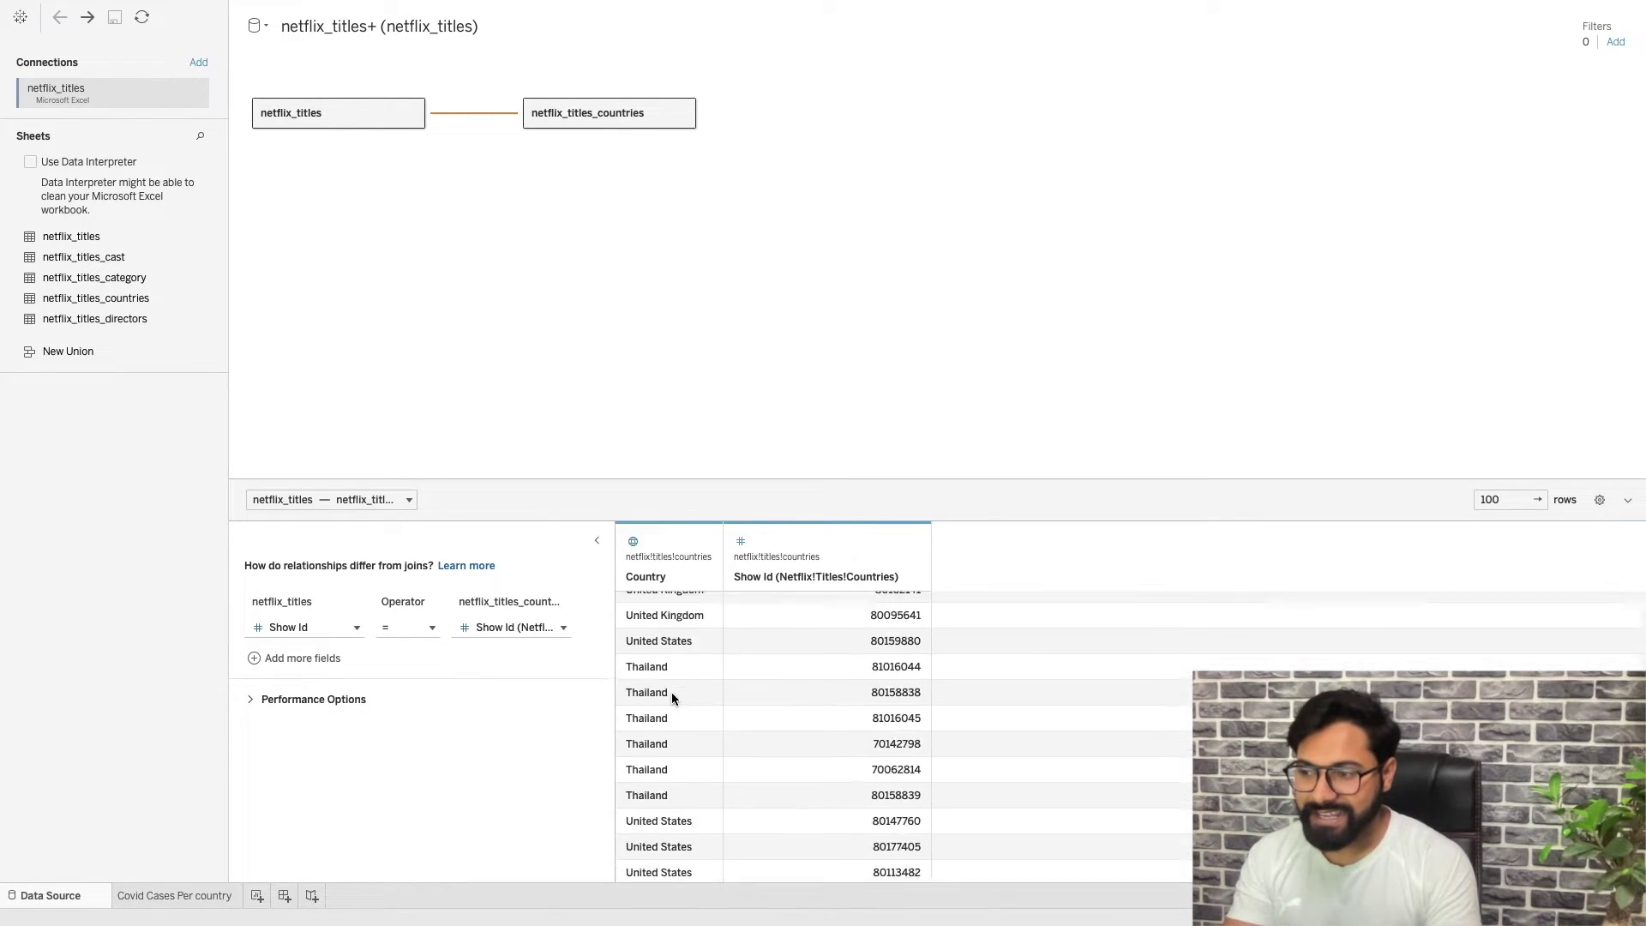
scroll(672, 692, "up", 5)
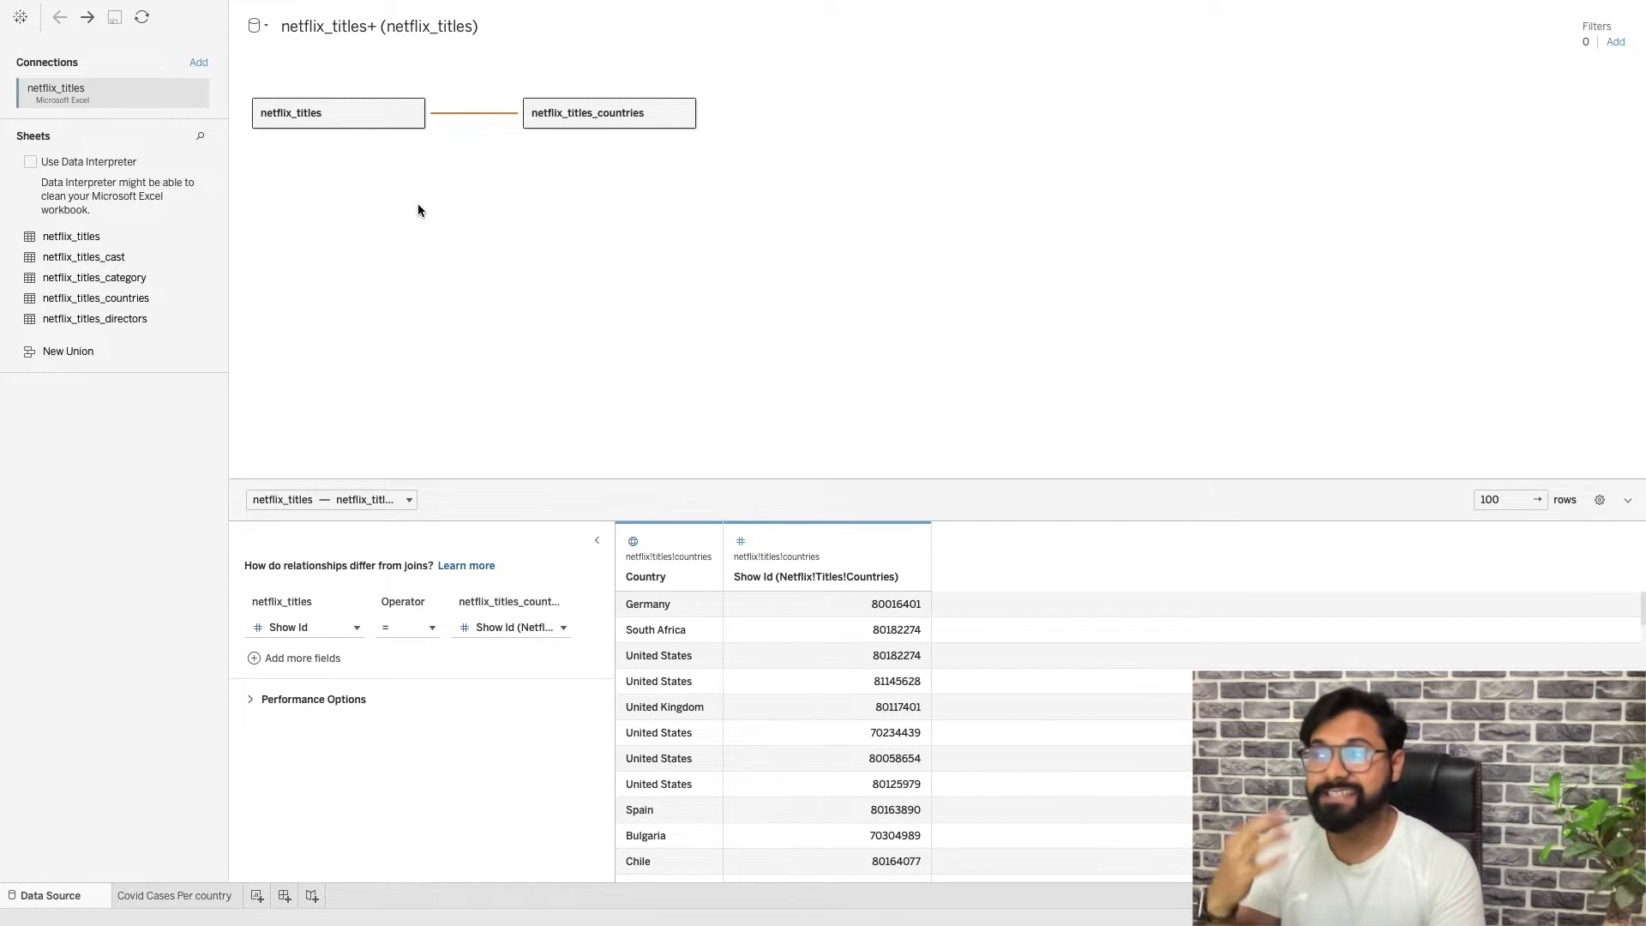
Add Desktop's covid_Data.csv as a text-file connection and drag netflix_titles off the canvas.
left_click(198, 63)
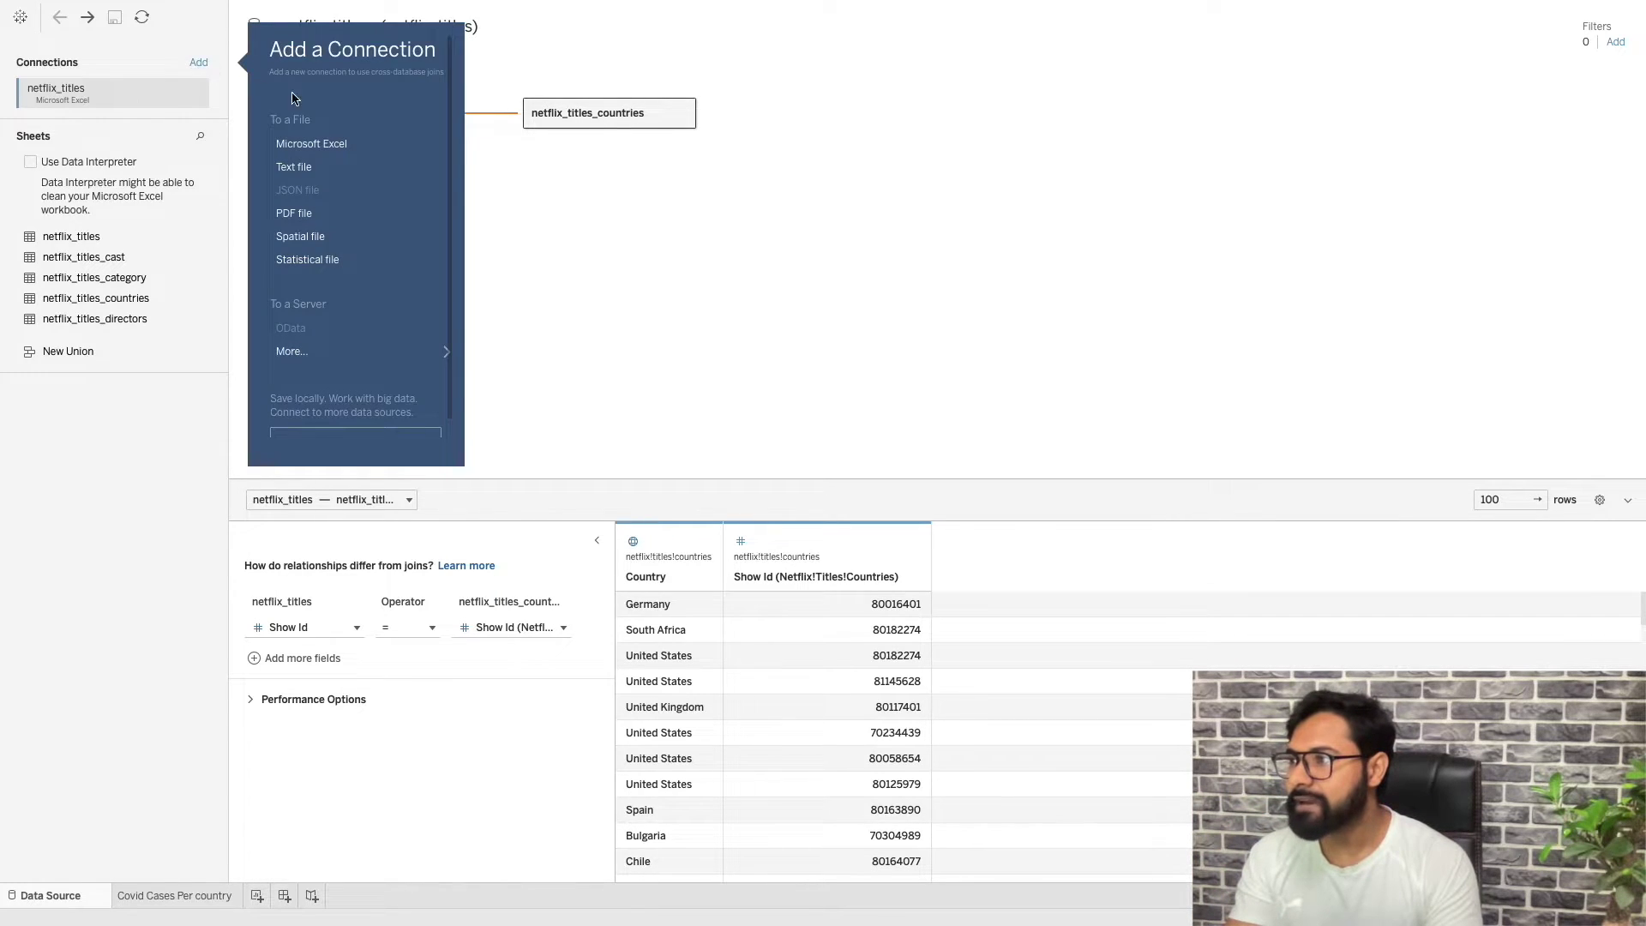
left_click(310, 171)
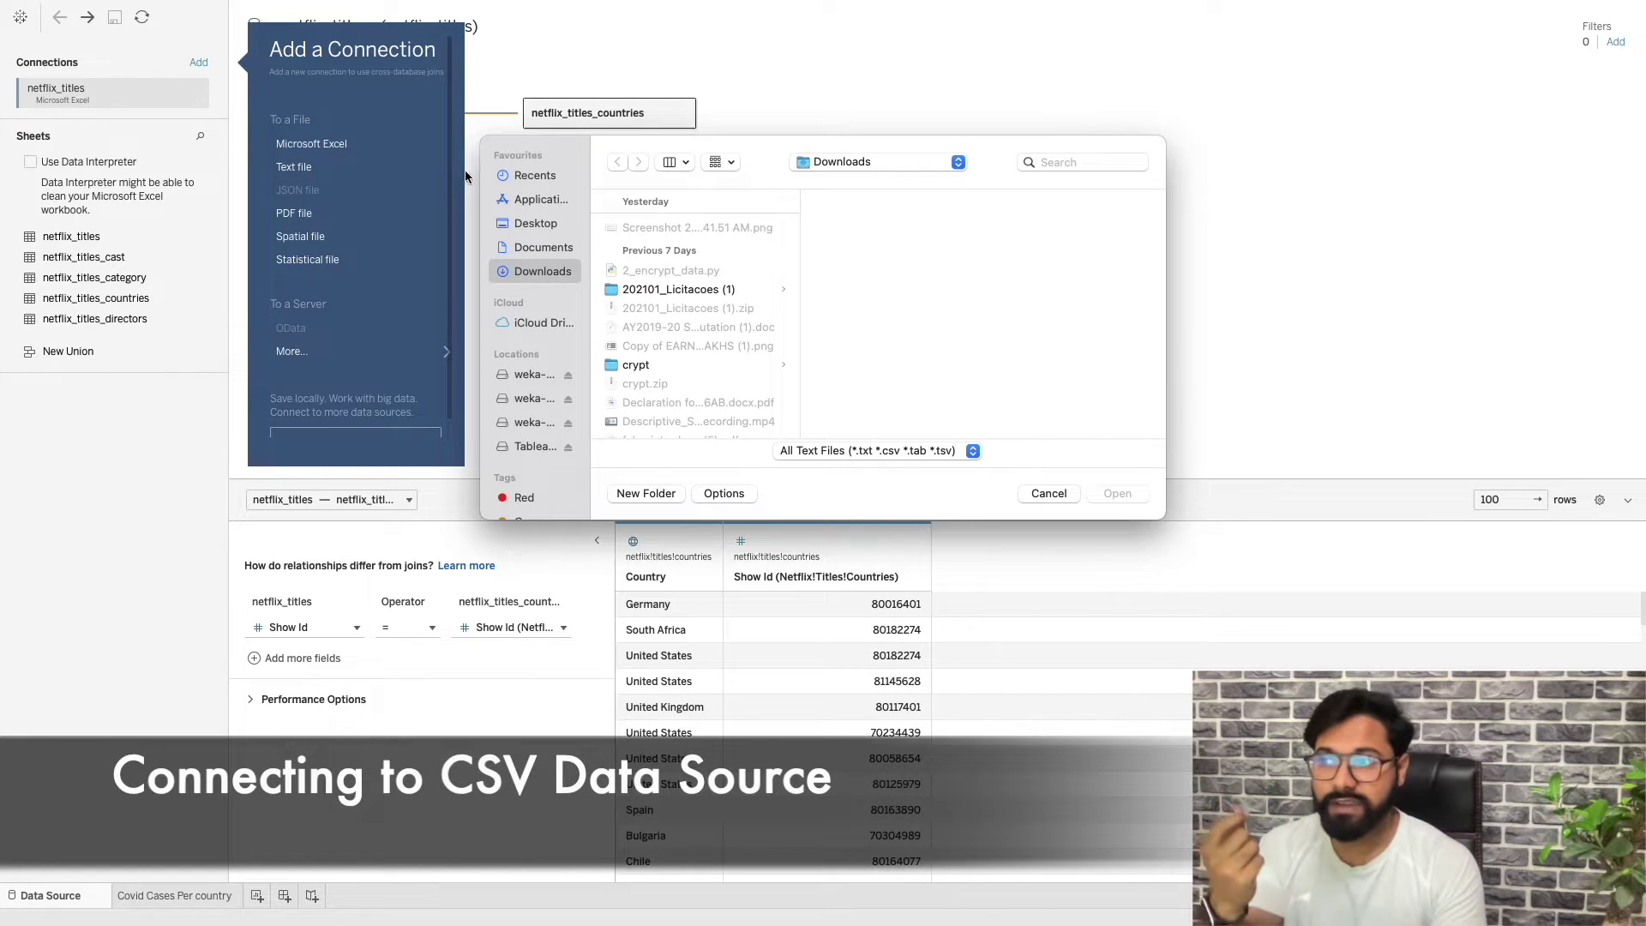
left_click(540, 224)
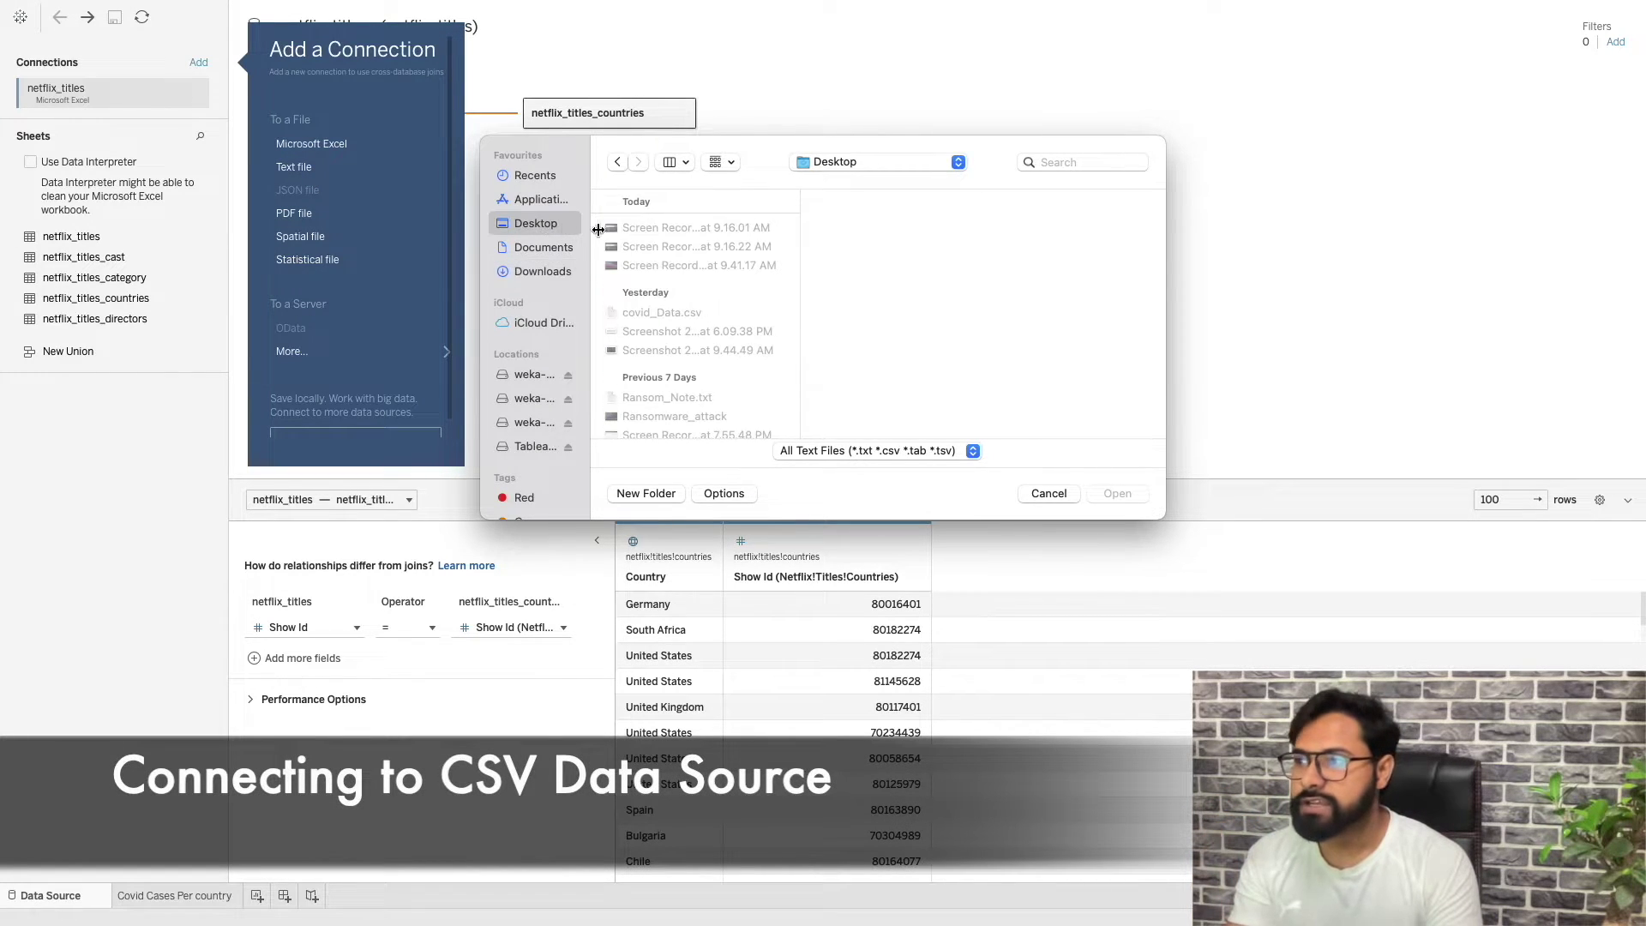
scroll(711, 334, "down", 1)
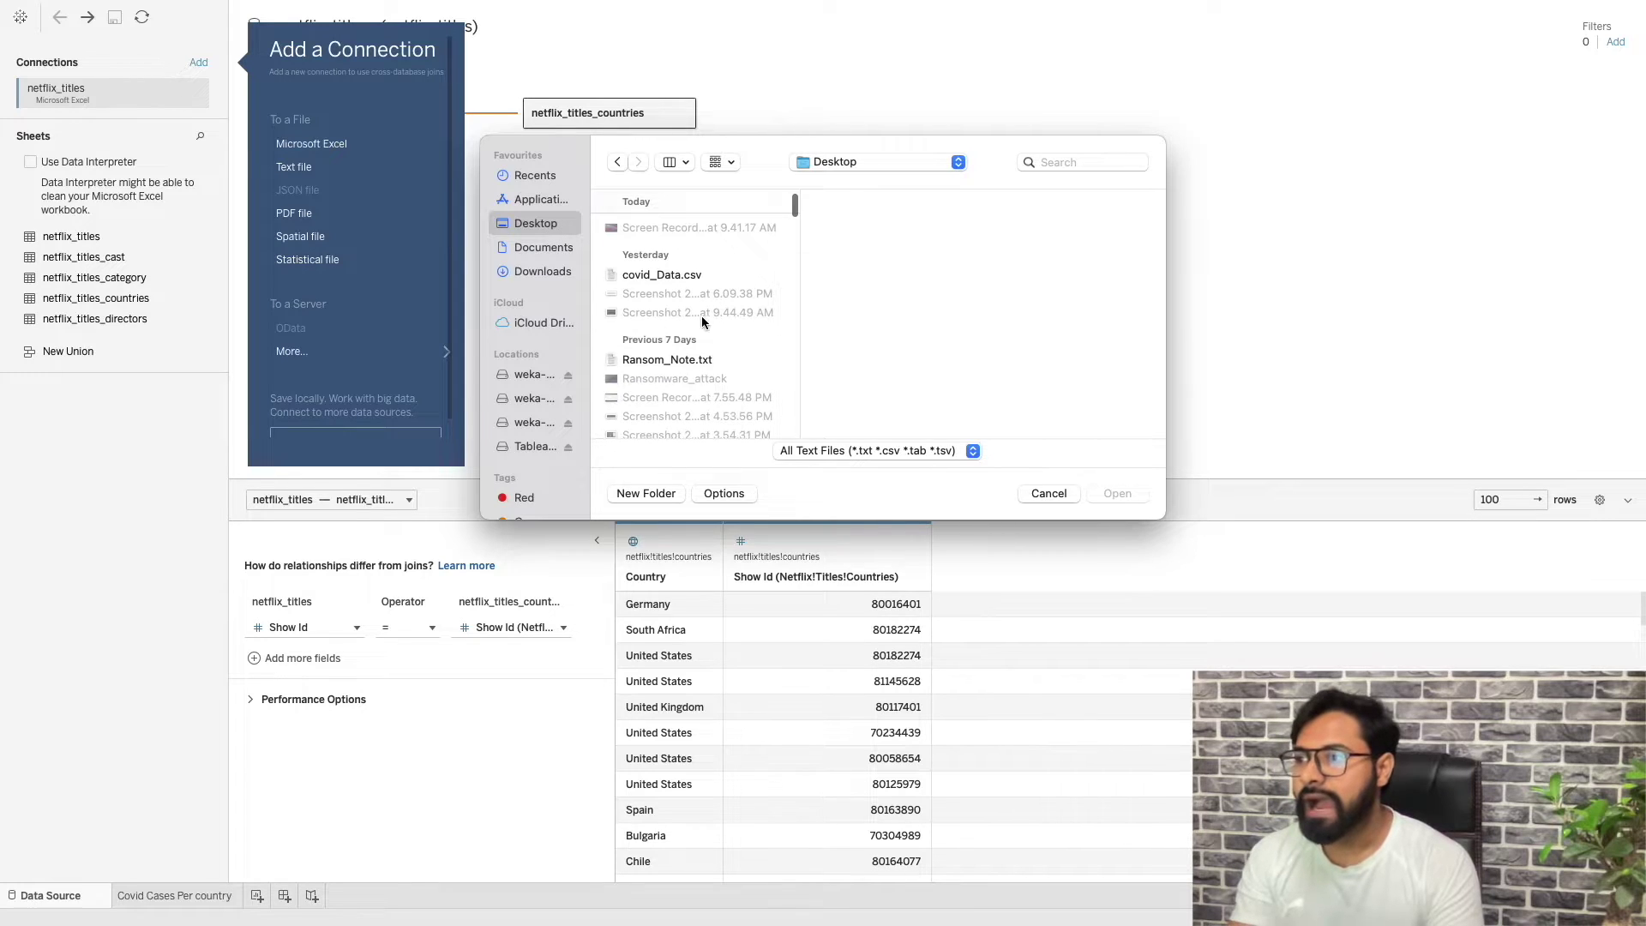
left_click(665, 276)
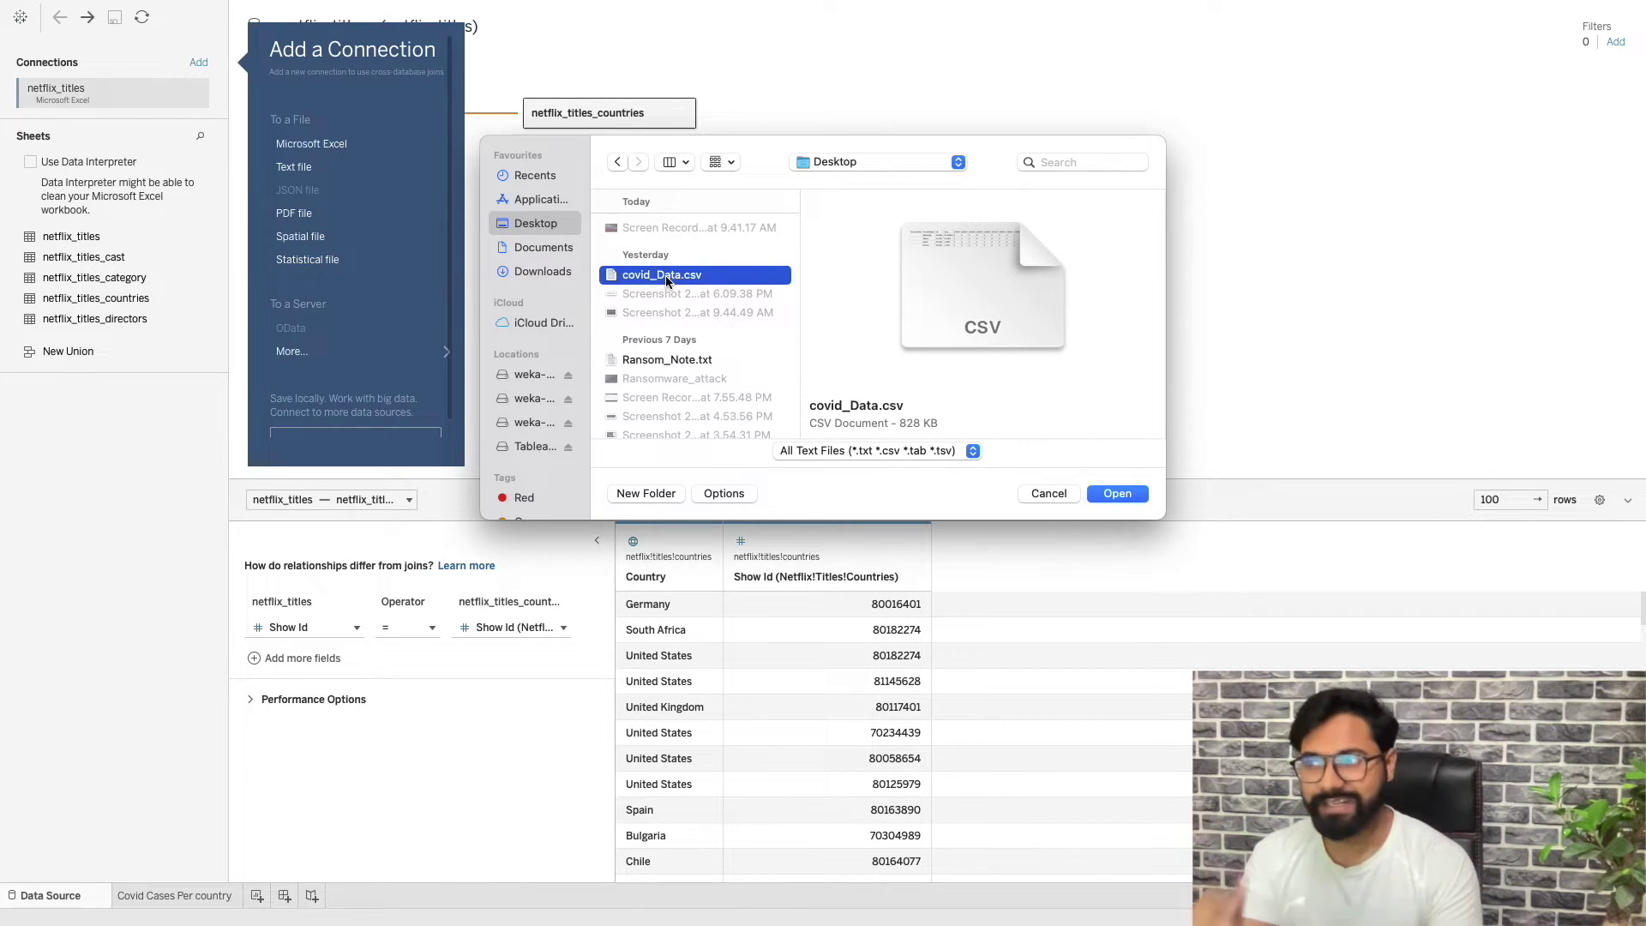
left_click(1118, 495)
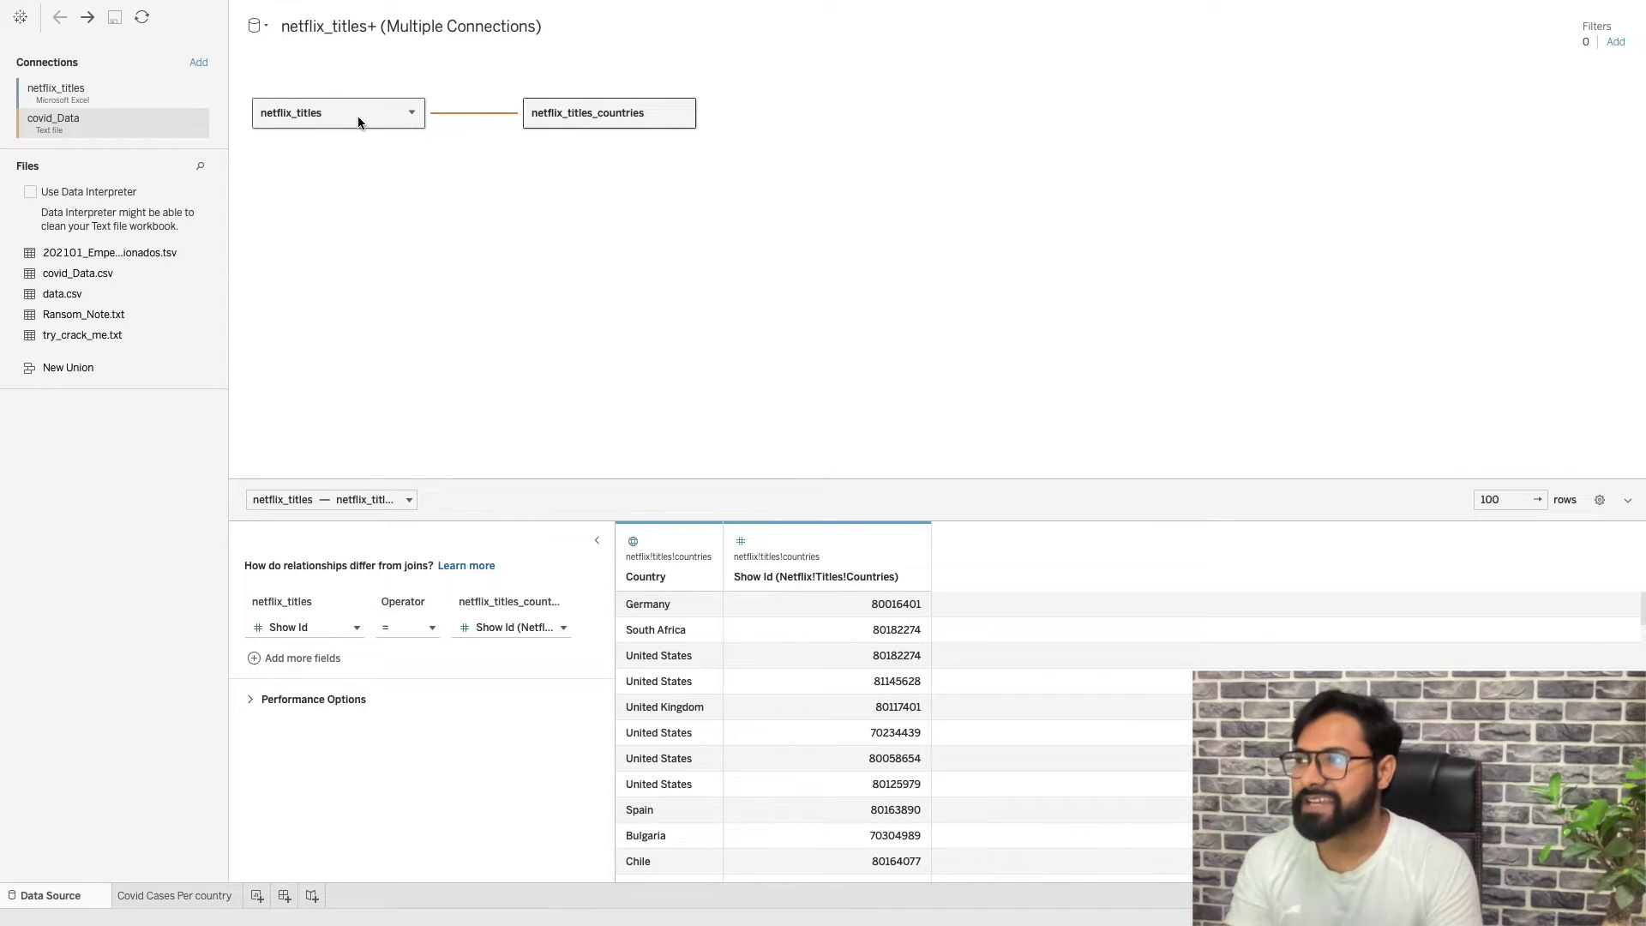
left_click_drag(354, 121, 172, 437)
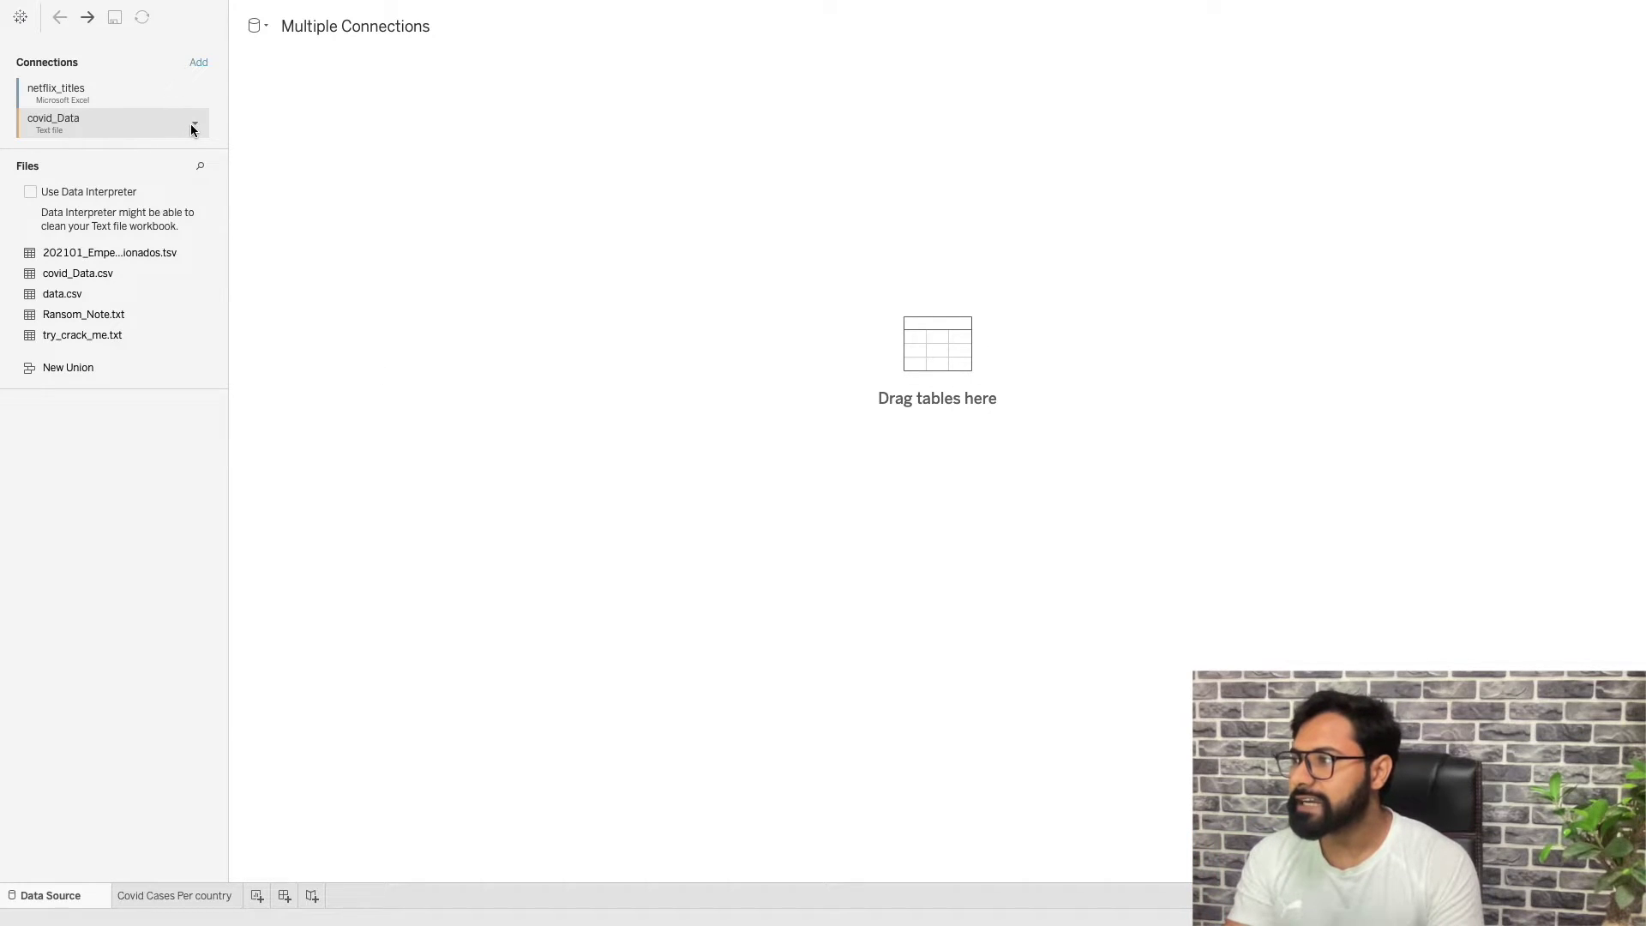
Place covid_Data.csv on the canvas, preview its rows, then go to the 'Covid Cases Per country' sheet.
left_click_drag(75, 274, 638, 281)
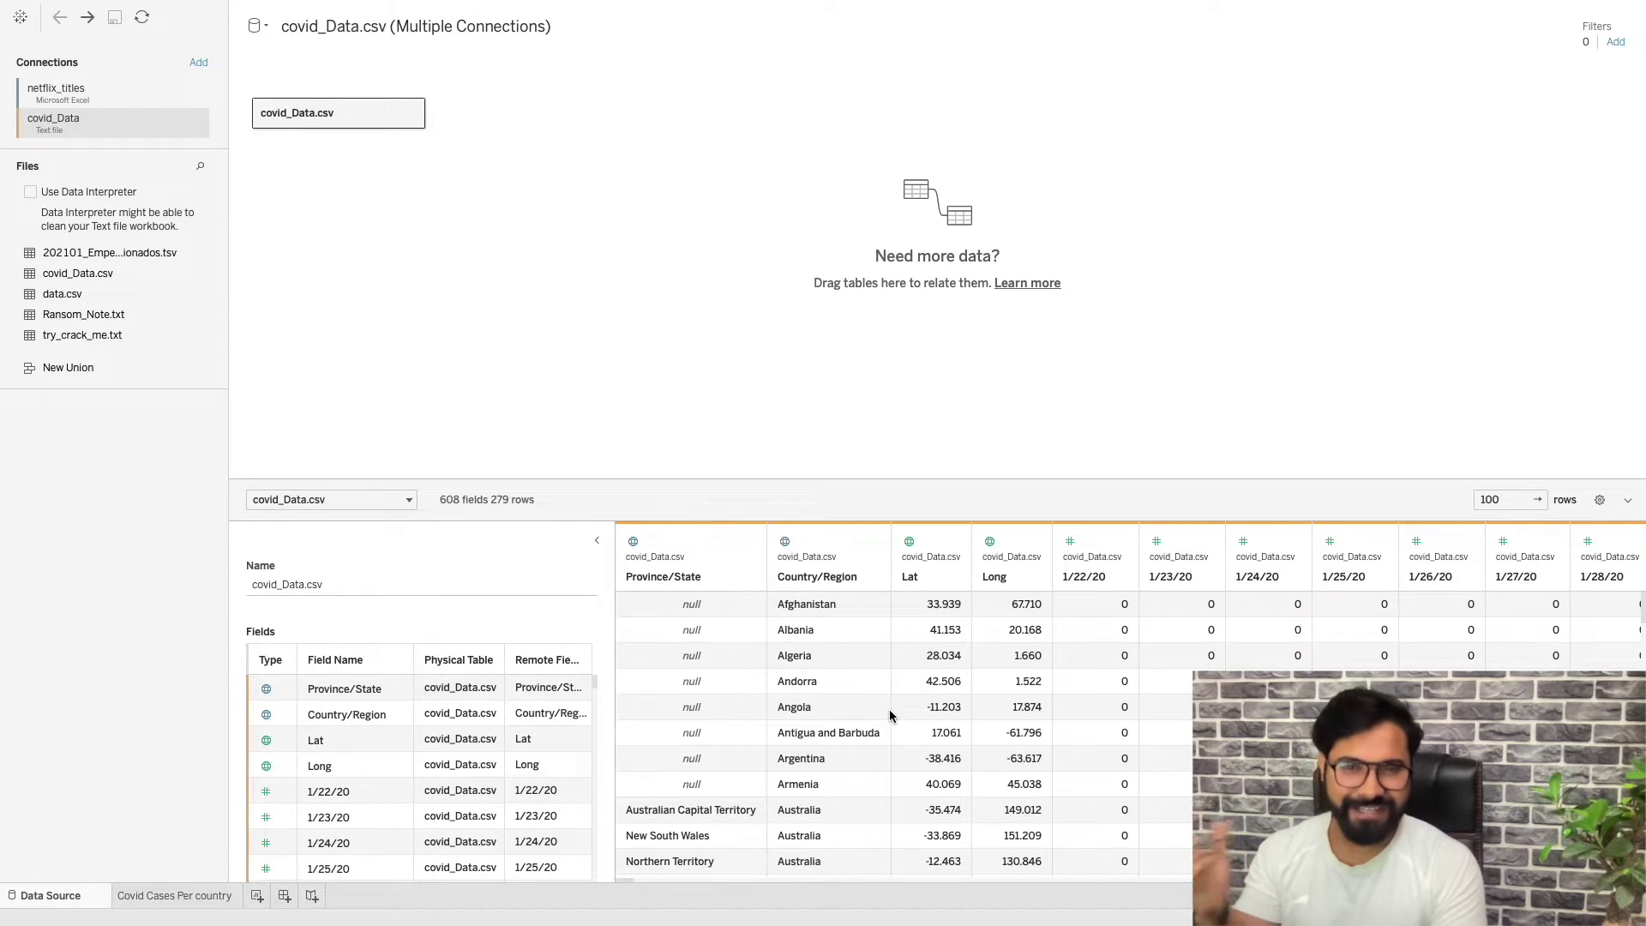
scroll(890, 715, "down", 10)
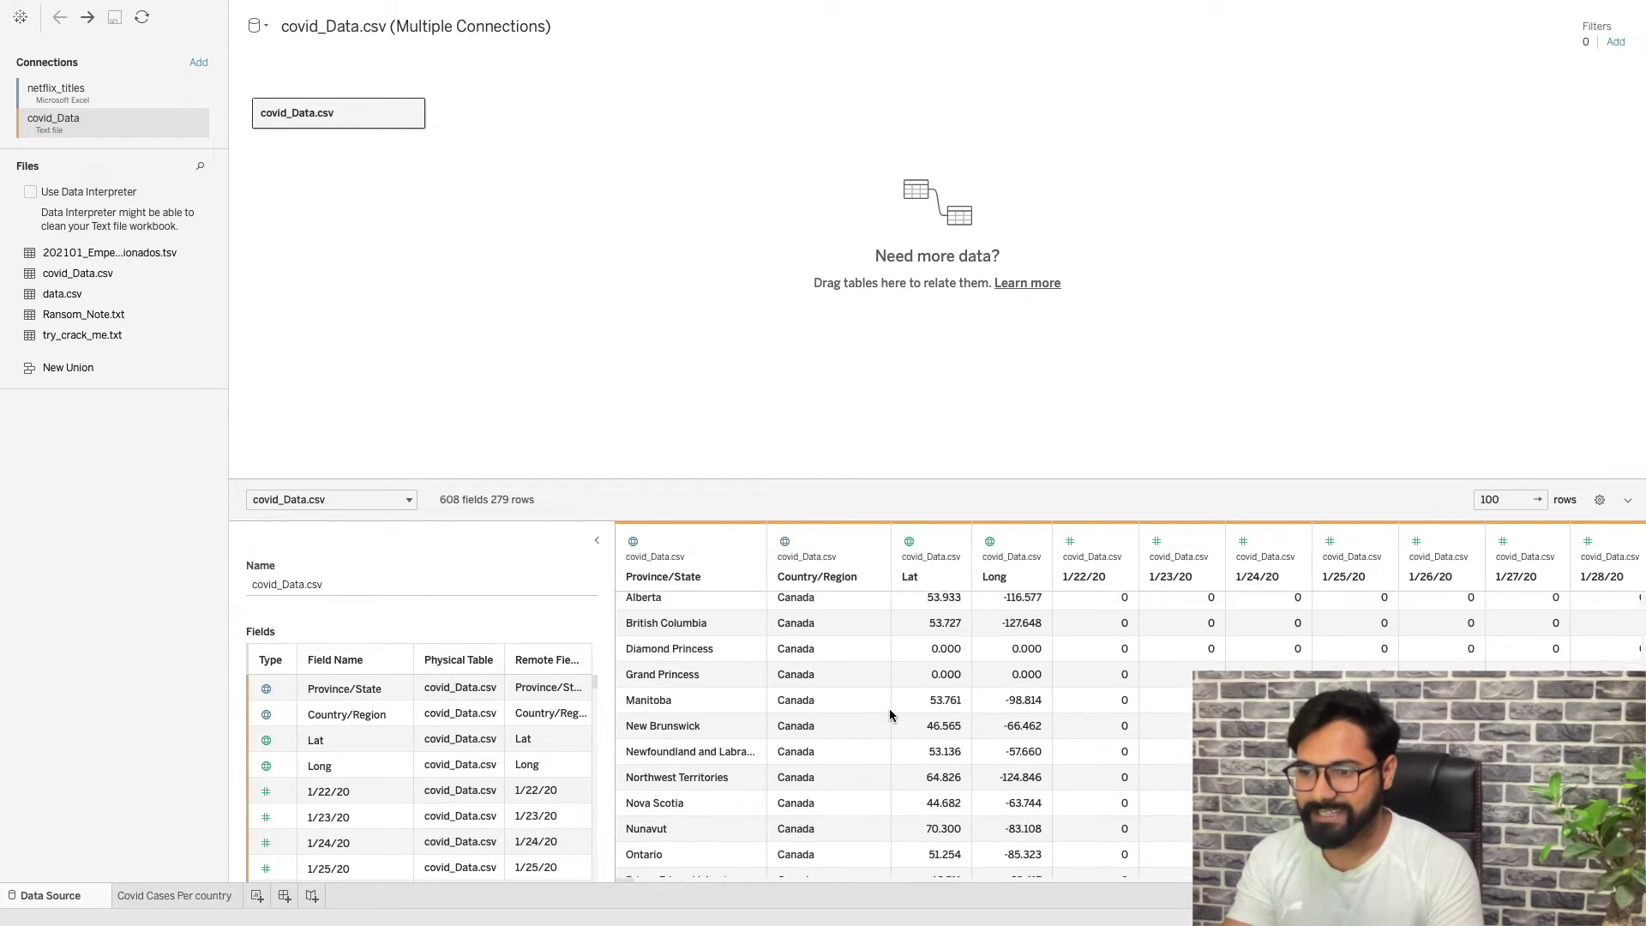
scroll(890, 717, "up", 10)
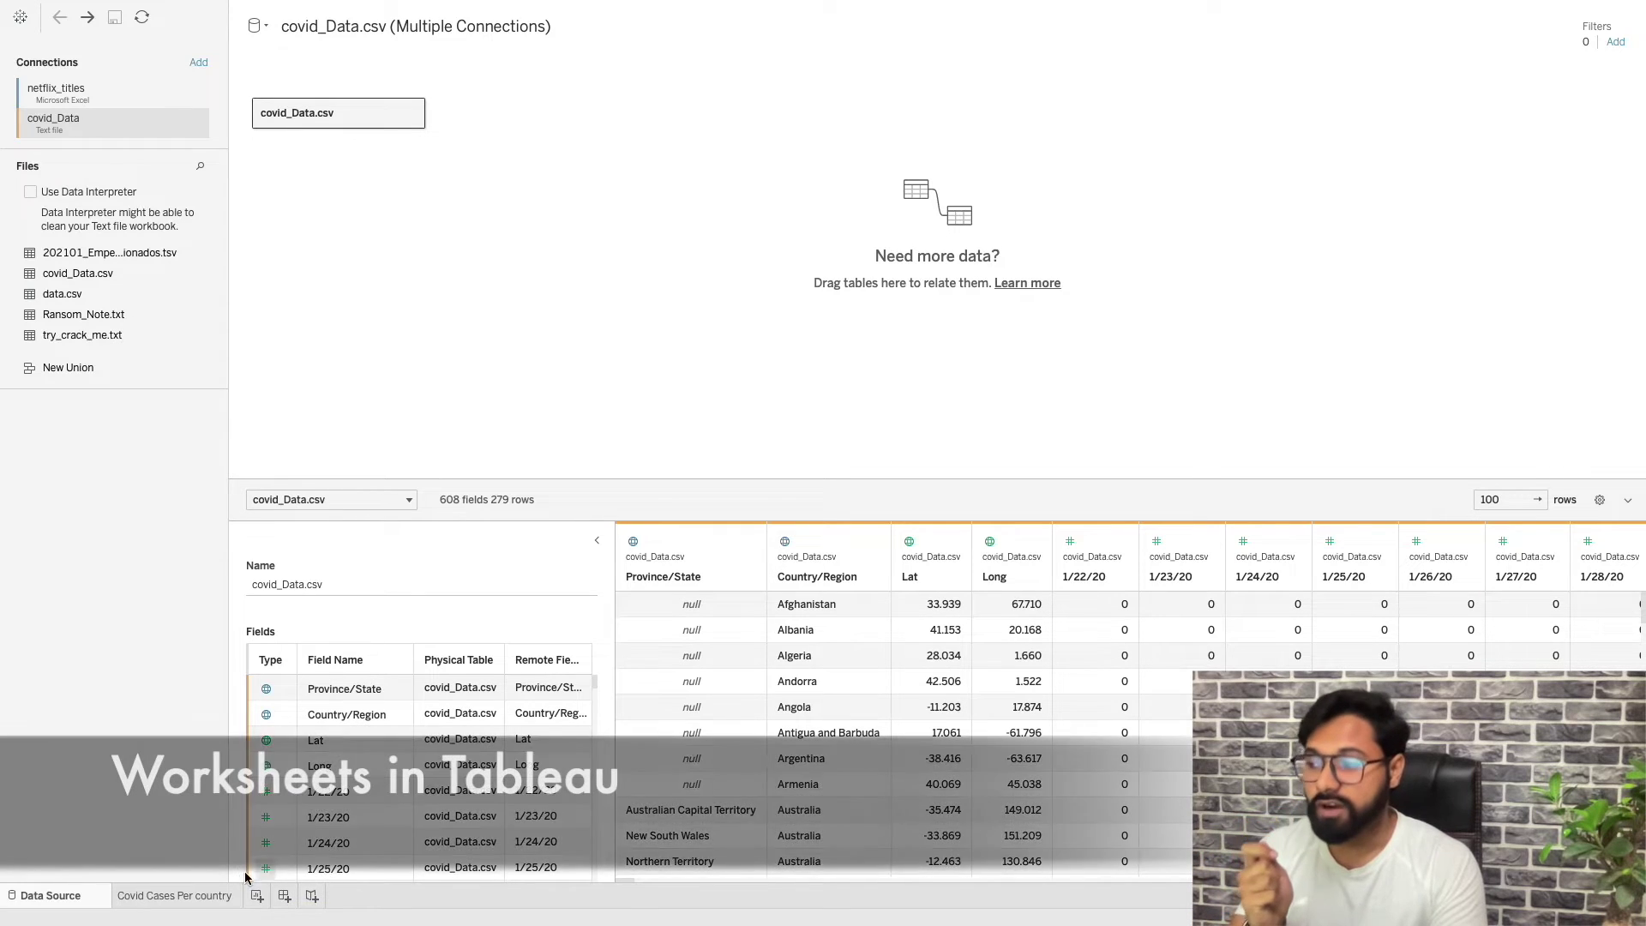
left_click(177, 896)
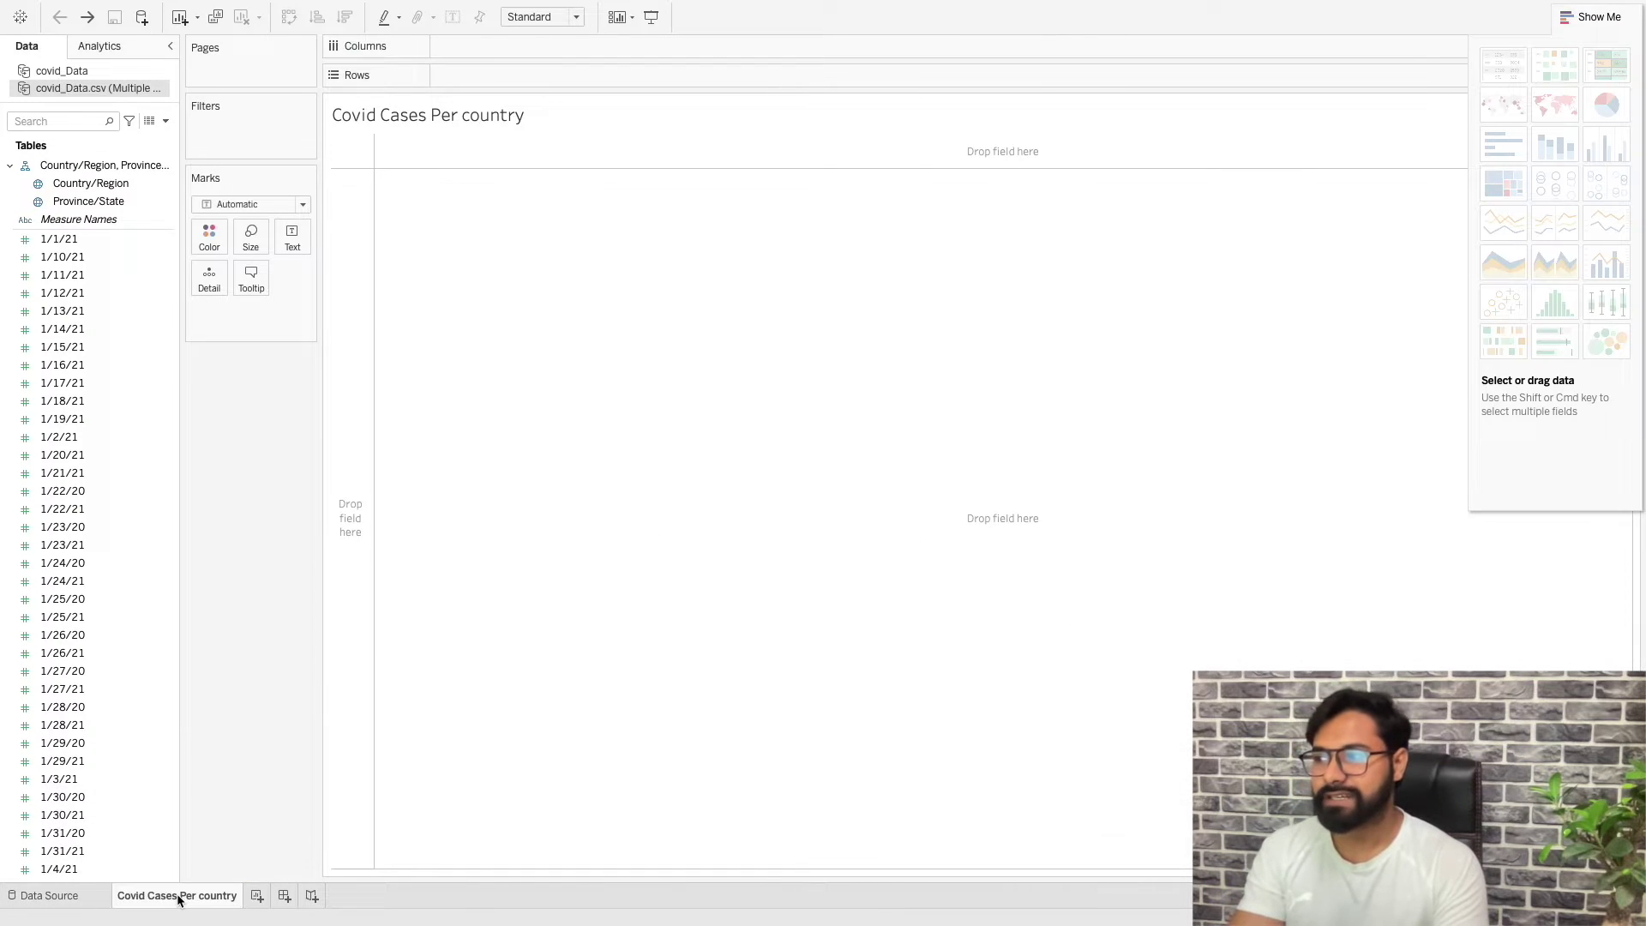
Look over the 1/1/21 to 1/14/21 date fields in the Data pane.
left_click(151, 328)
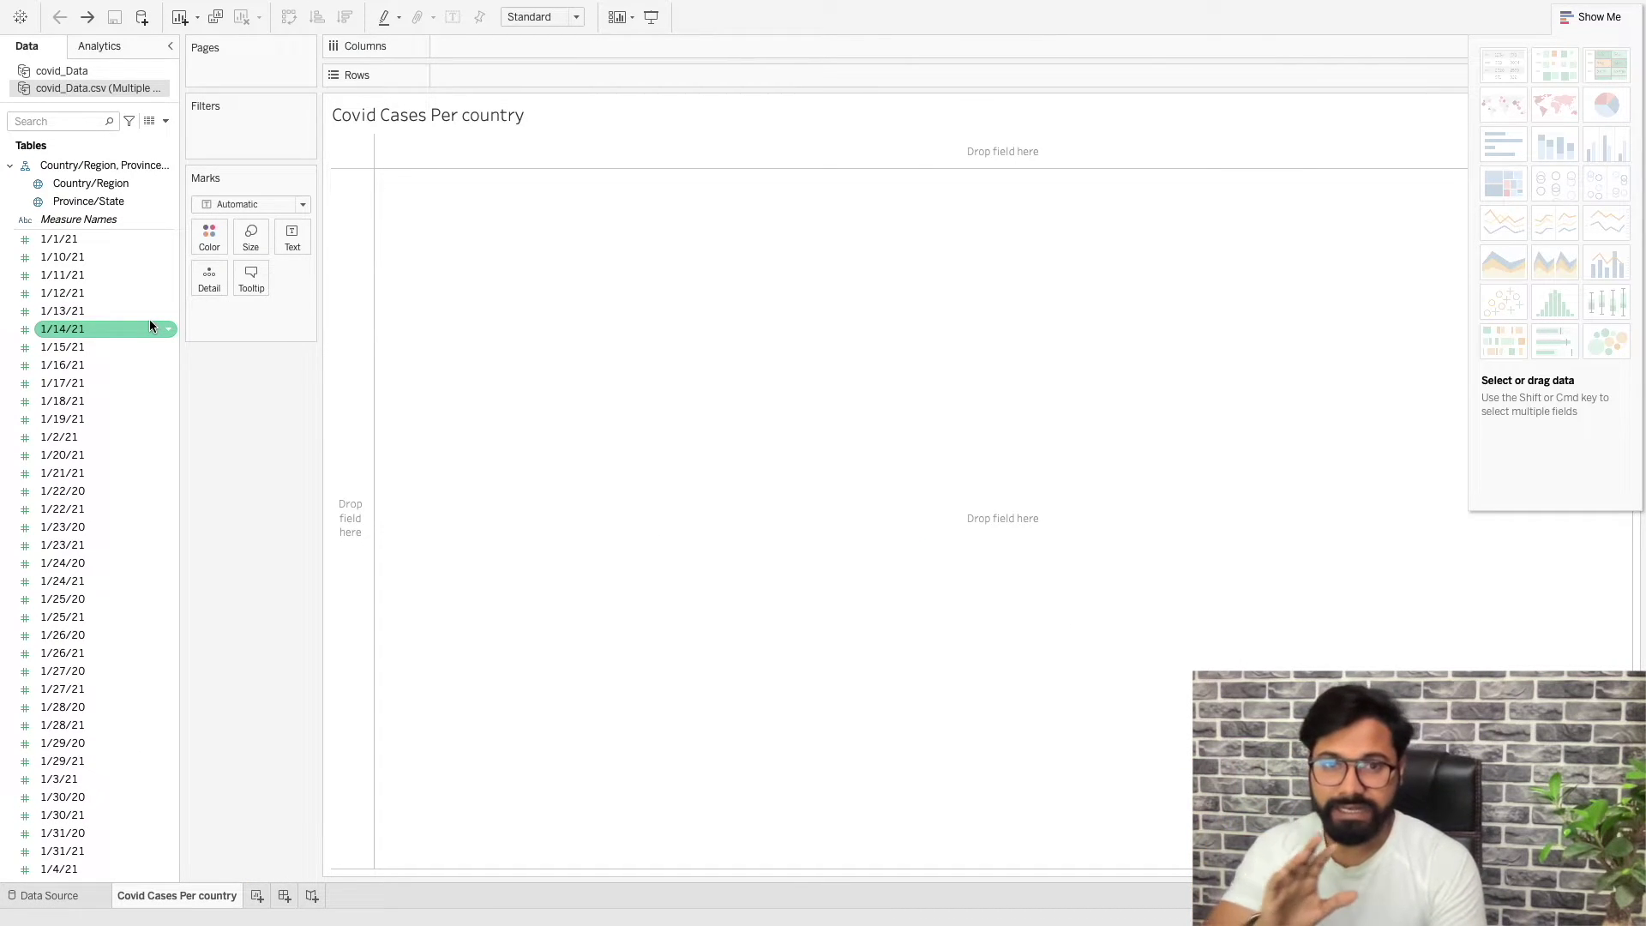
left_click(66, 253)
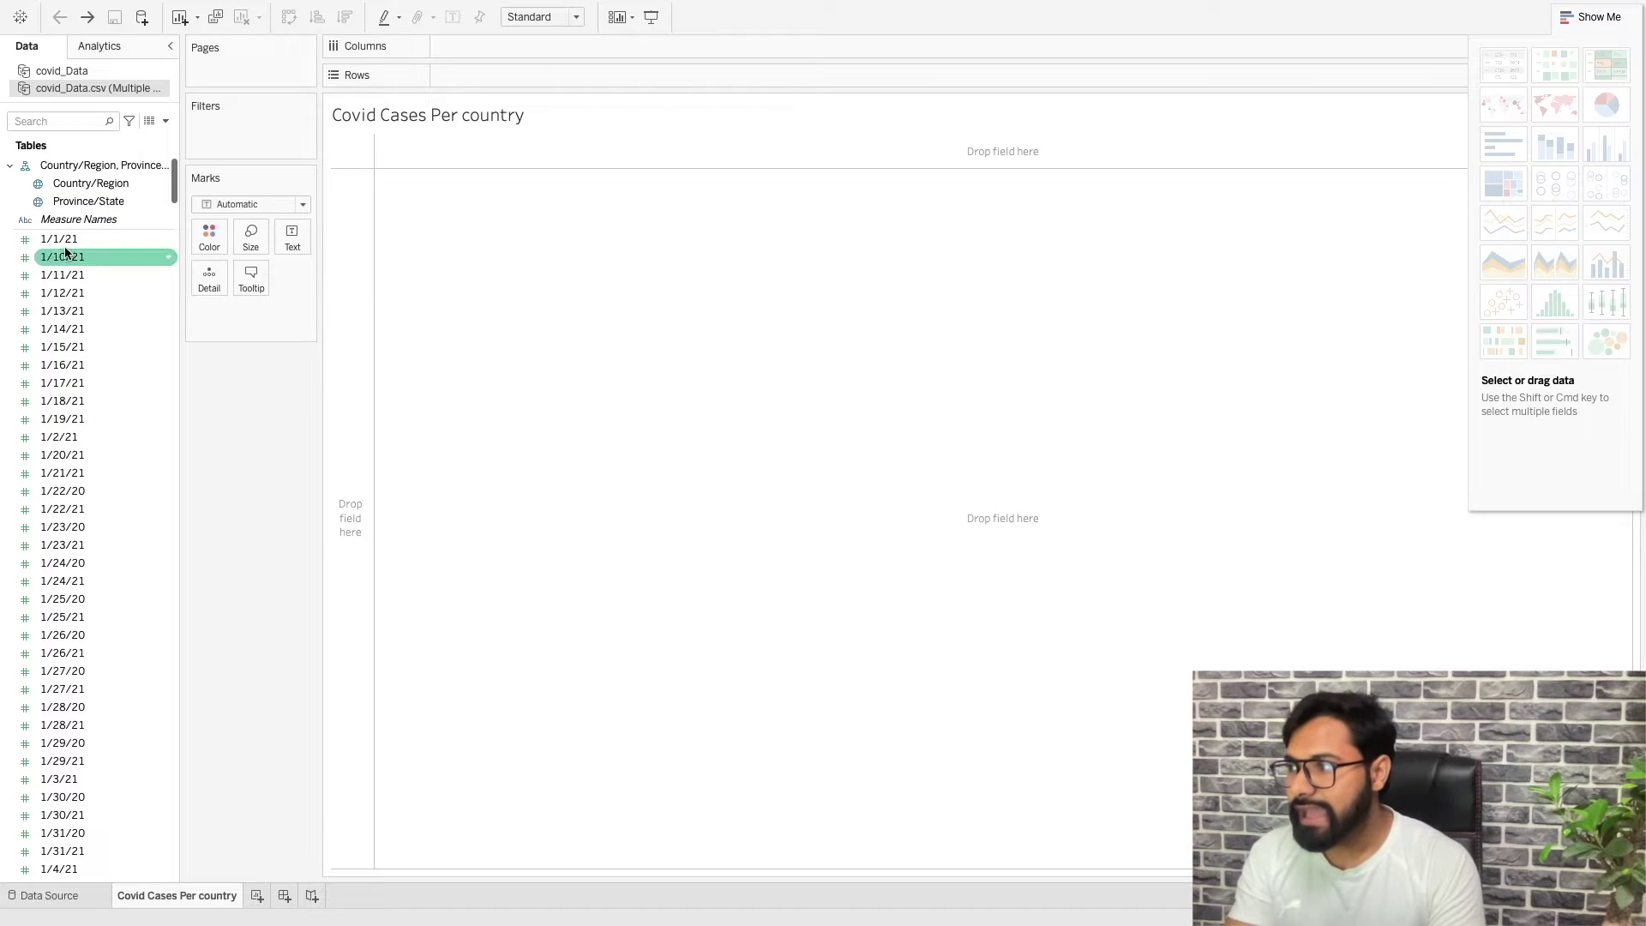
left_click(66, 240)
left_click(60, 346)
left_click(60, 310)
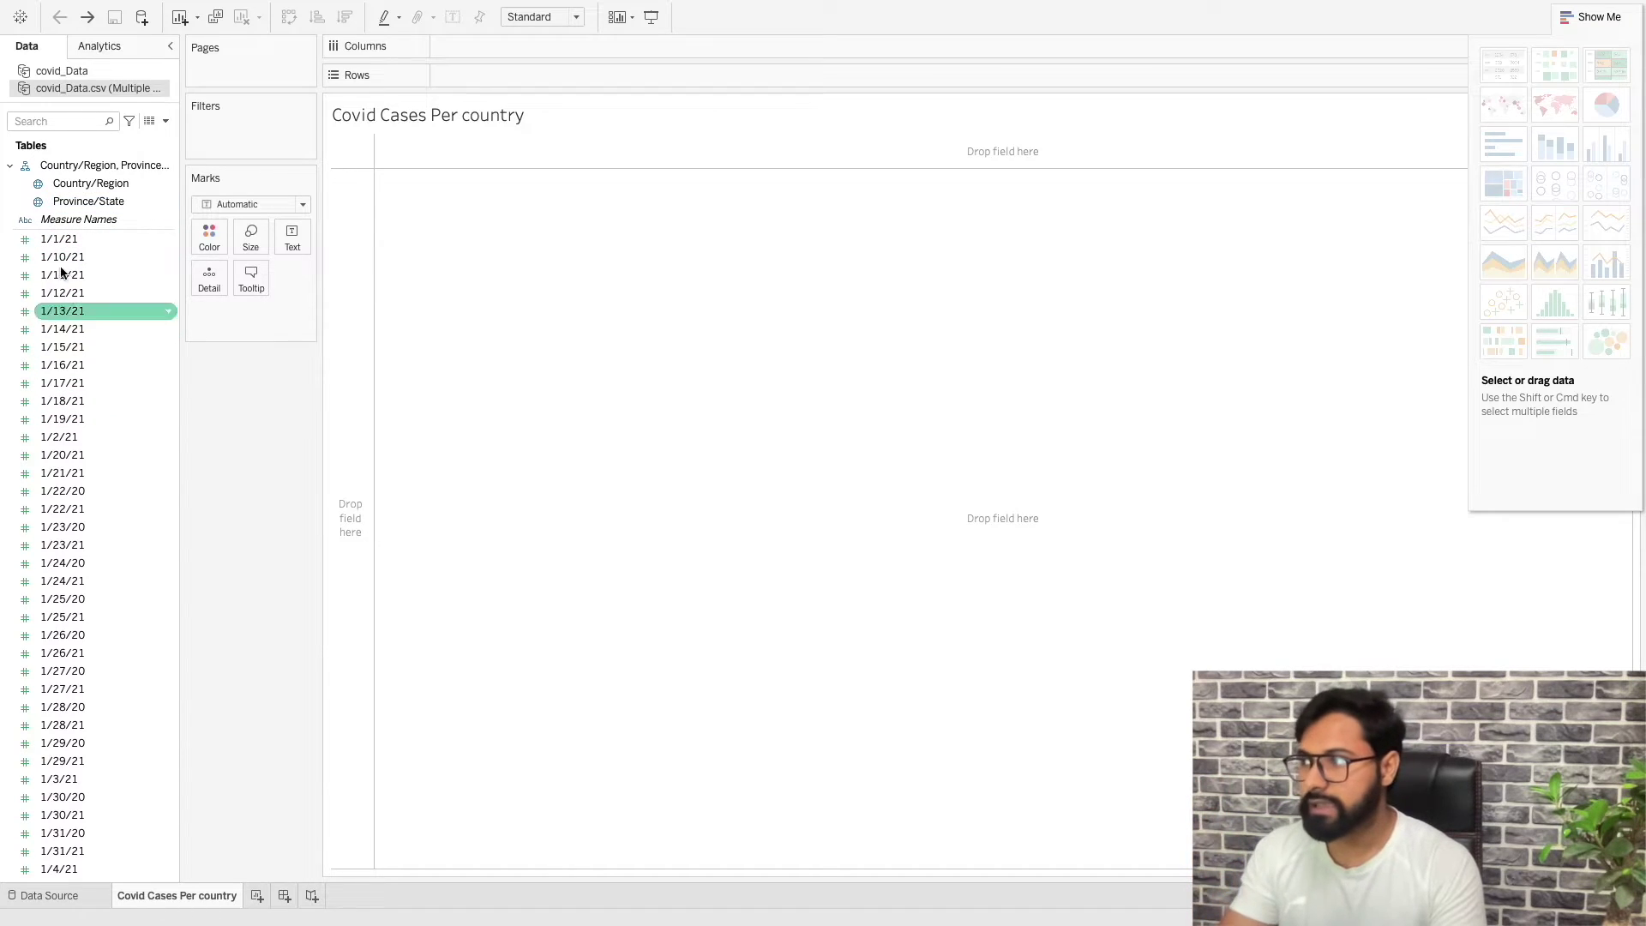
left_click(66, 274)
Put Country/Region on Columns and SUM(1/1/21) on Rows for a per-country bar chart.
left_click(86, 165)
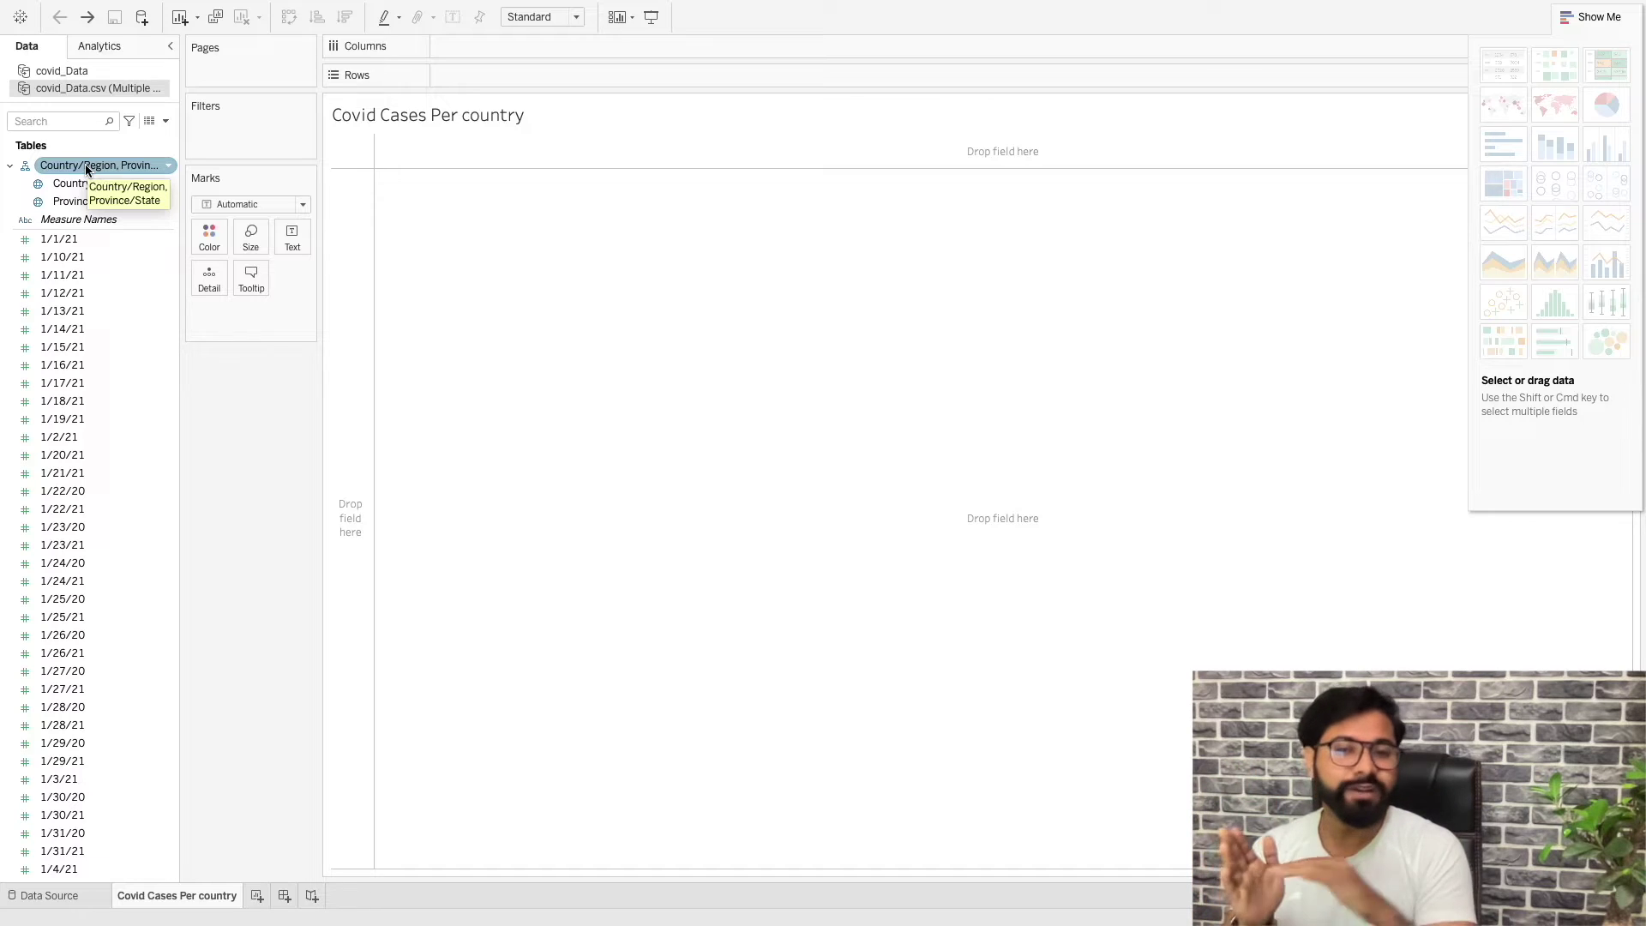
mouse_move(86, 169)
left_mouse_down()
mouse_move(55, 228)
mouse_move(65, 169)
left_mouse_up()
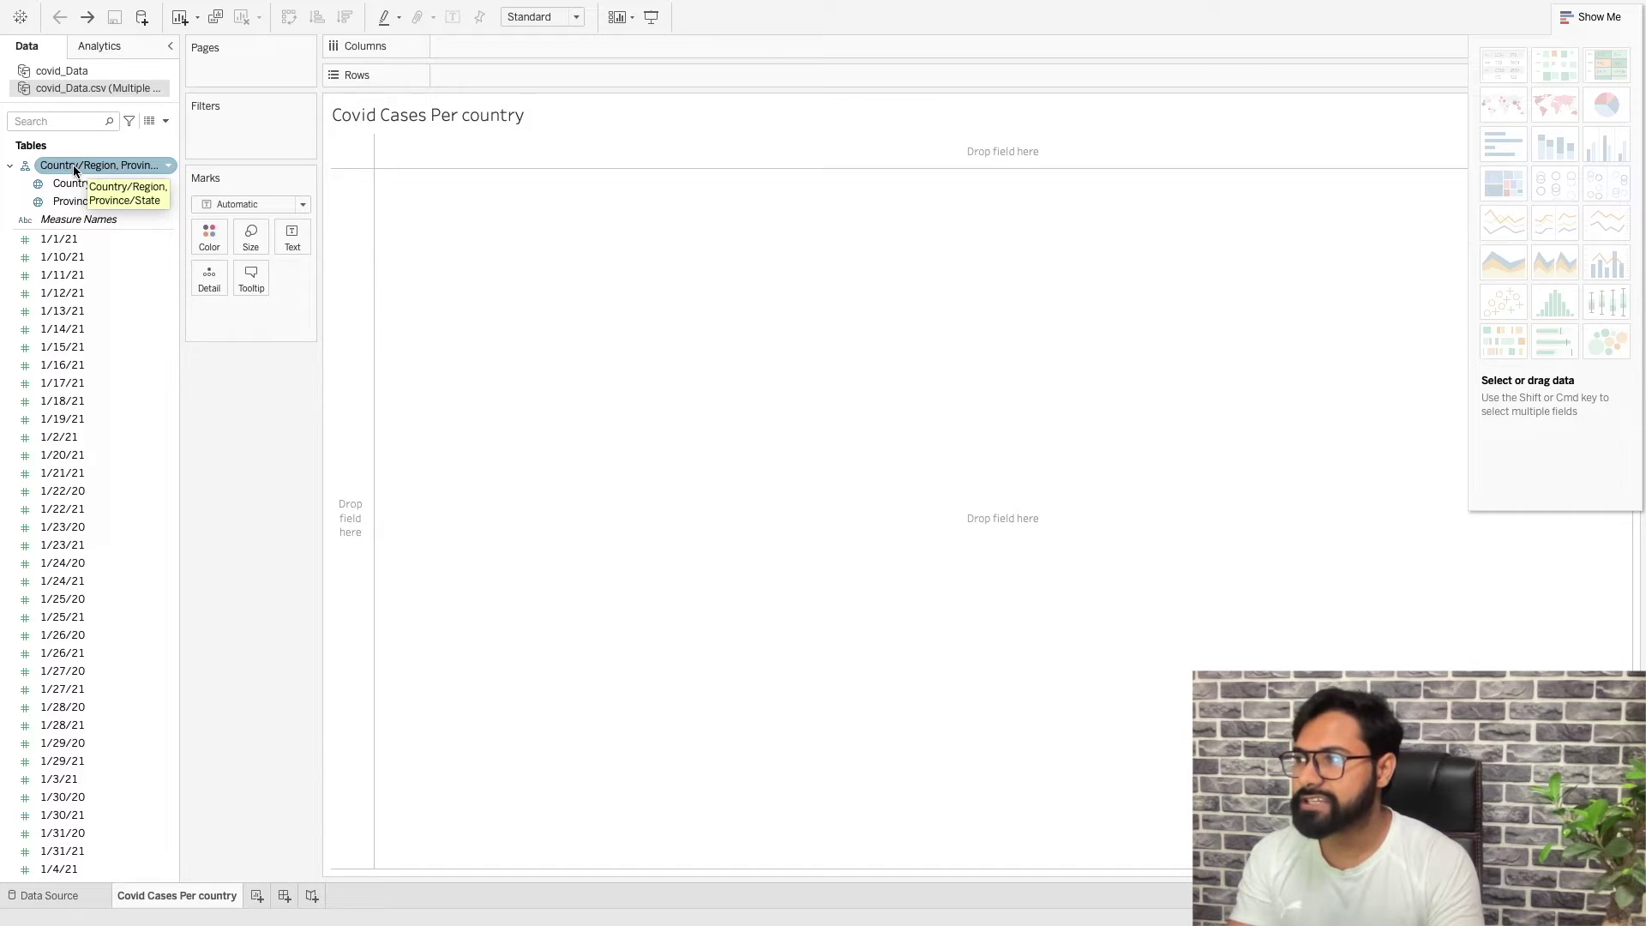
left_click_drag(74, 171, 471, 48)
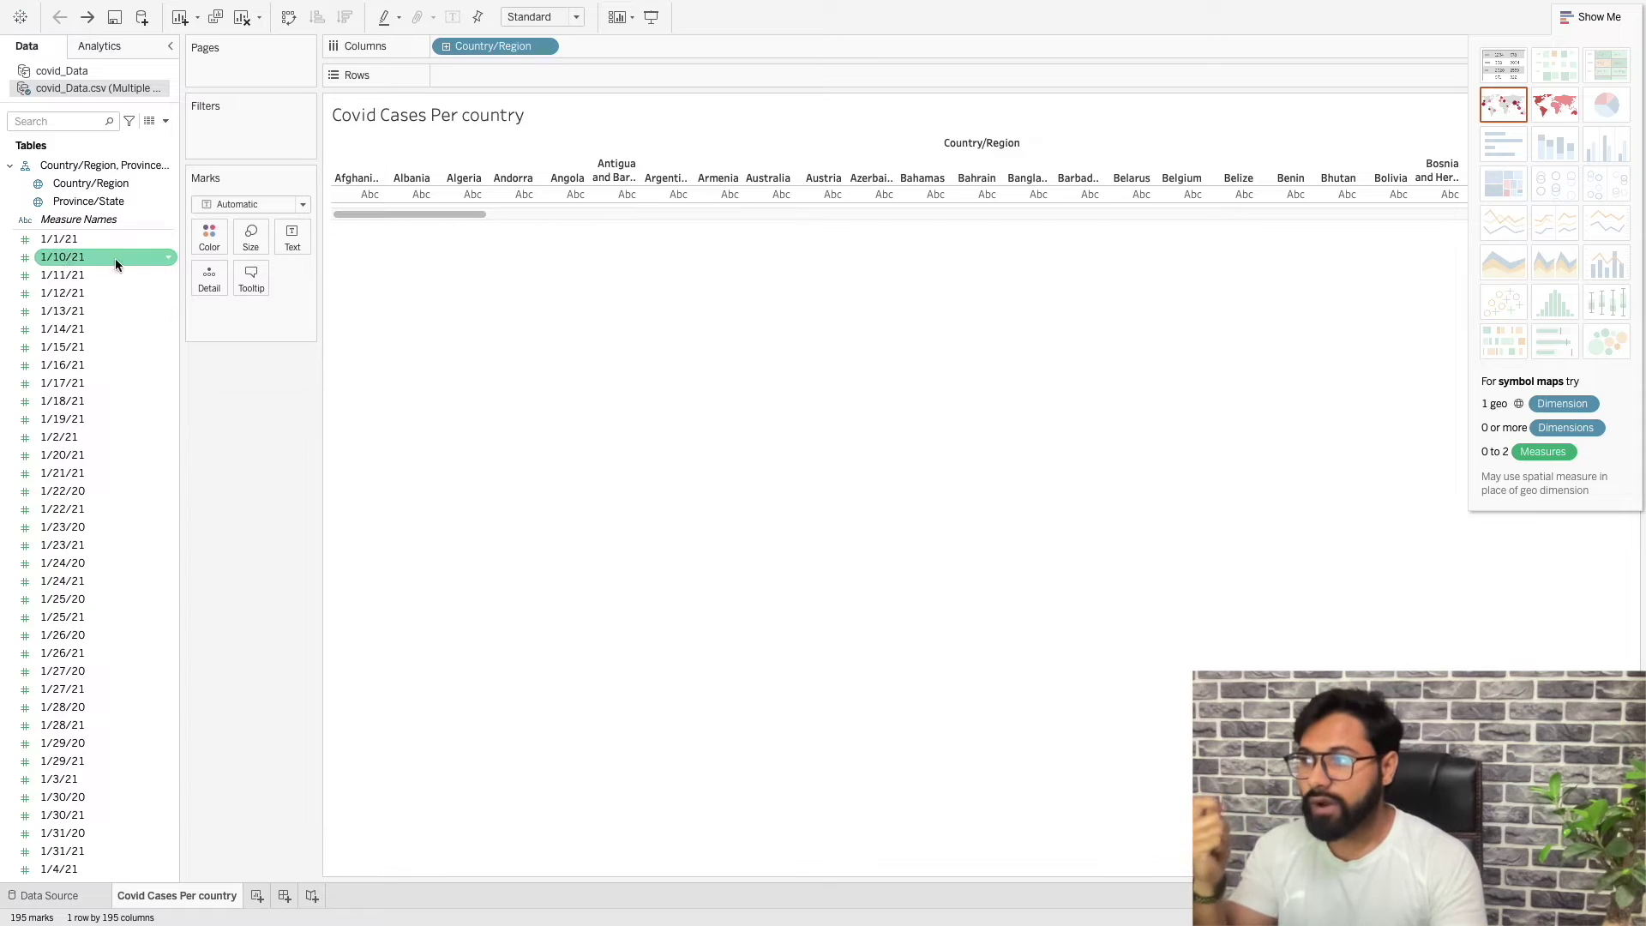
left_click(53, 240)
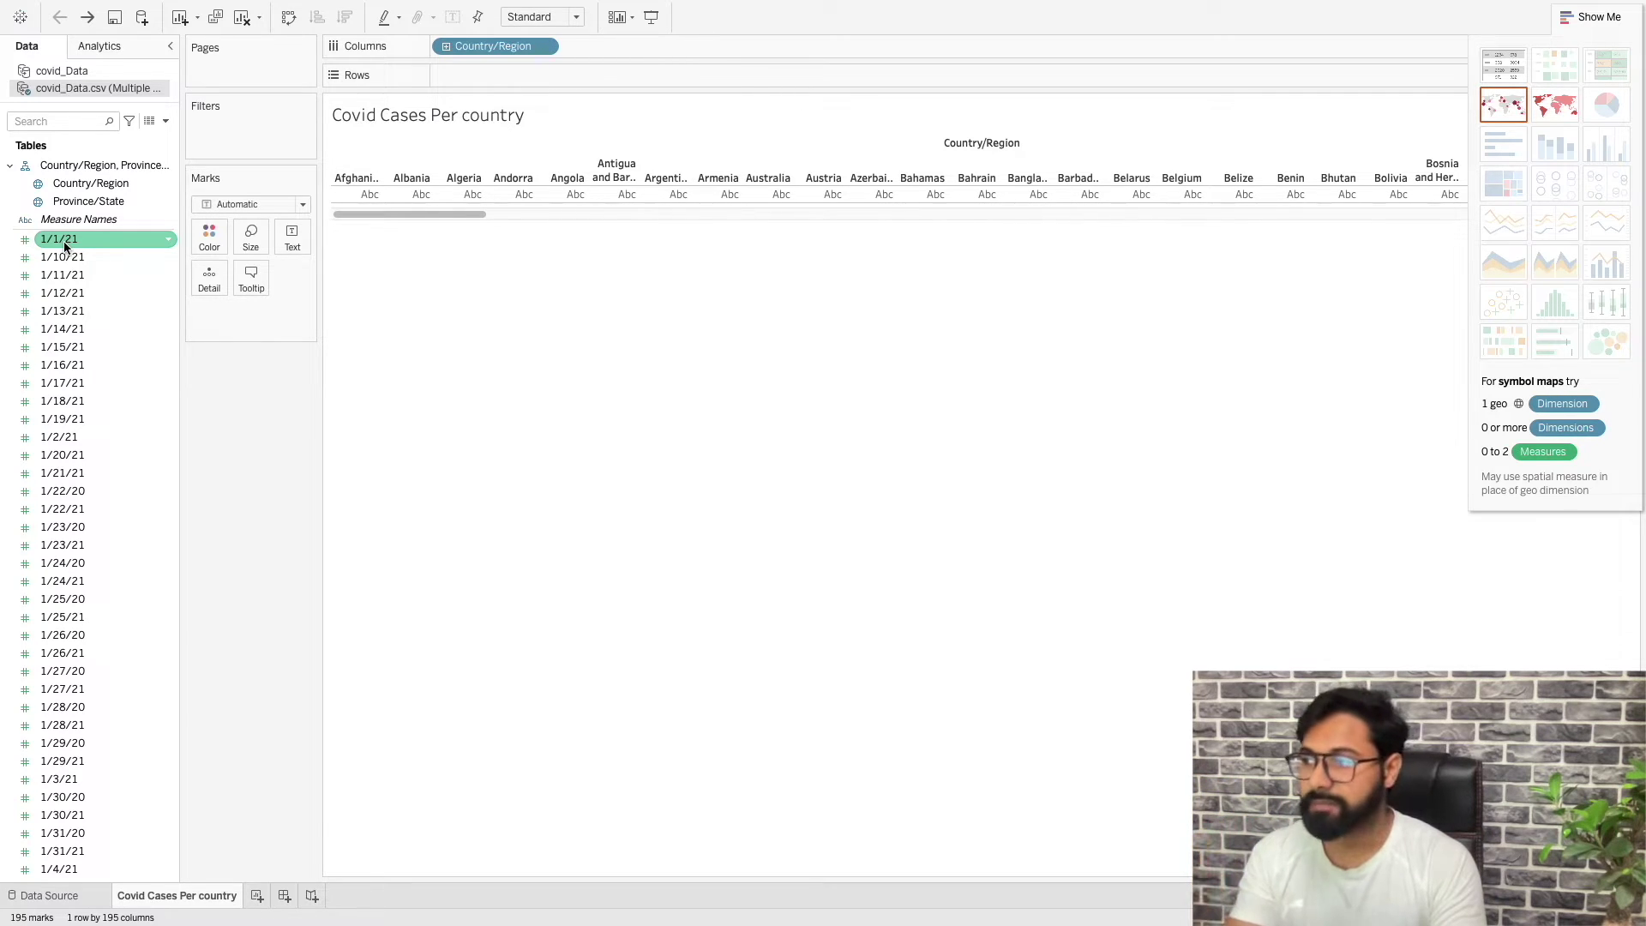
left_click_drag(64, 246, 468, 77)
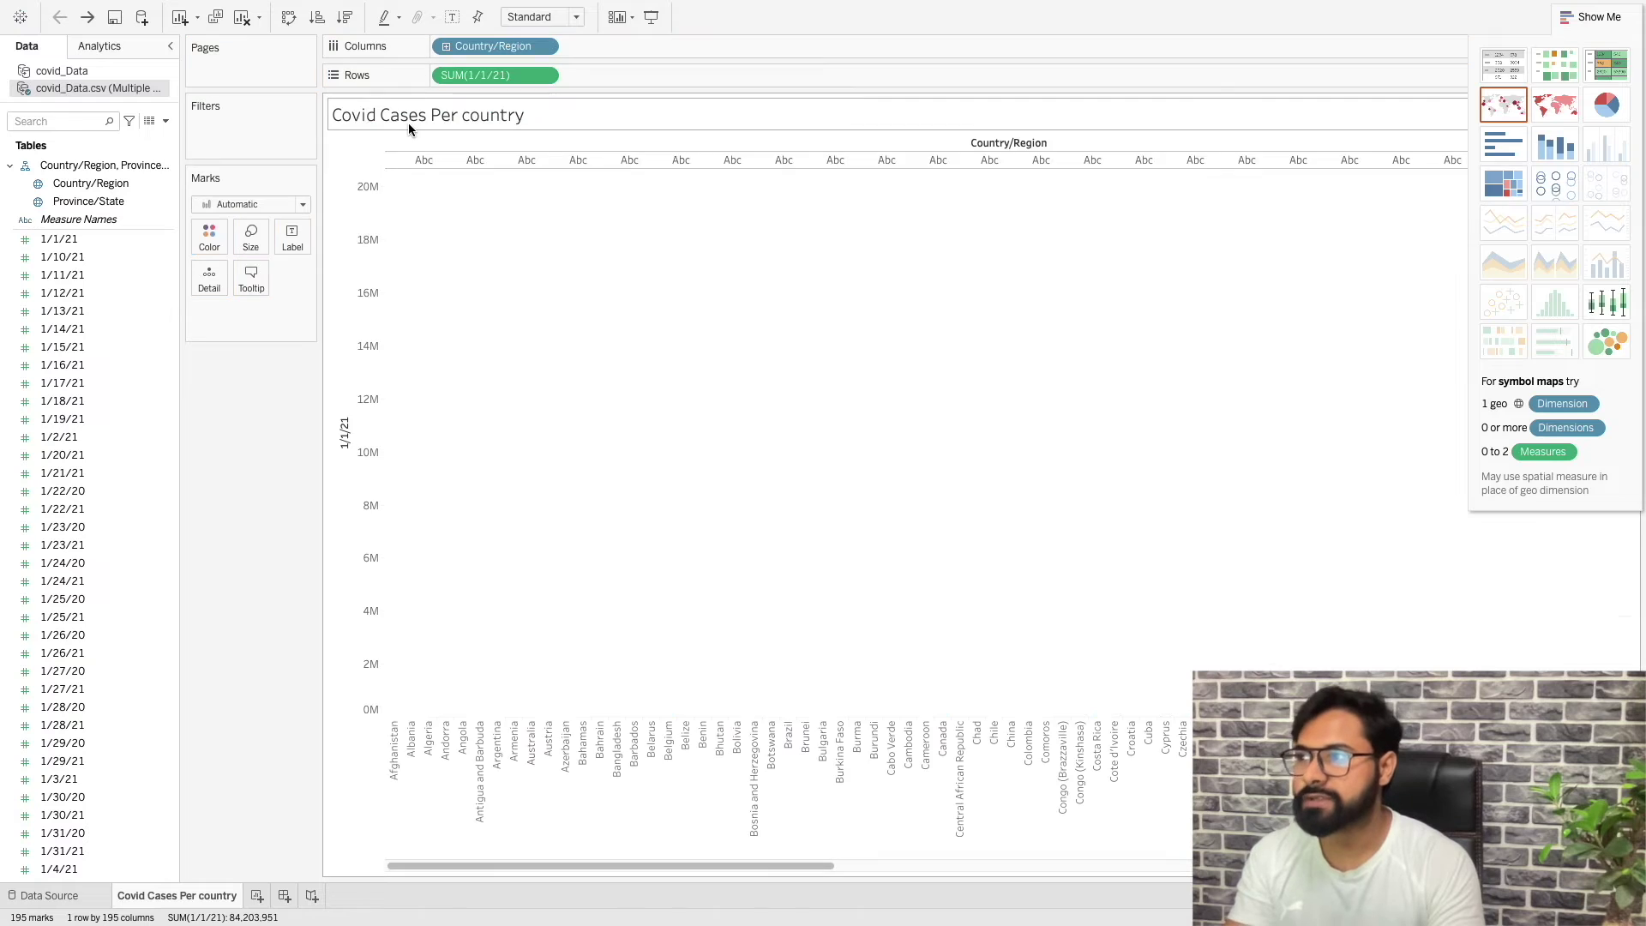
Swap the axes so SUM(1/1/21) runs along columns and countries list down the rows.
scroll(677, 605, "right", 10)
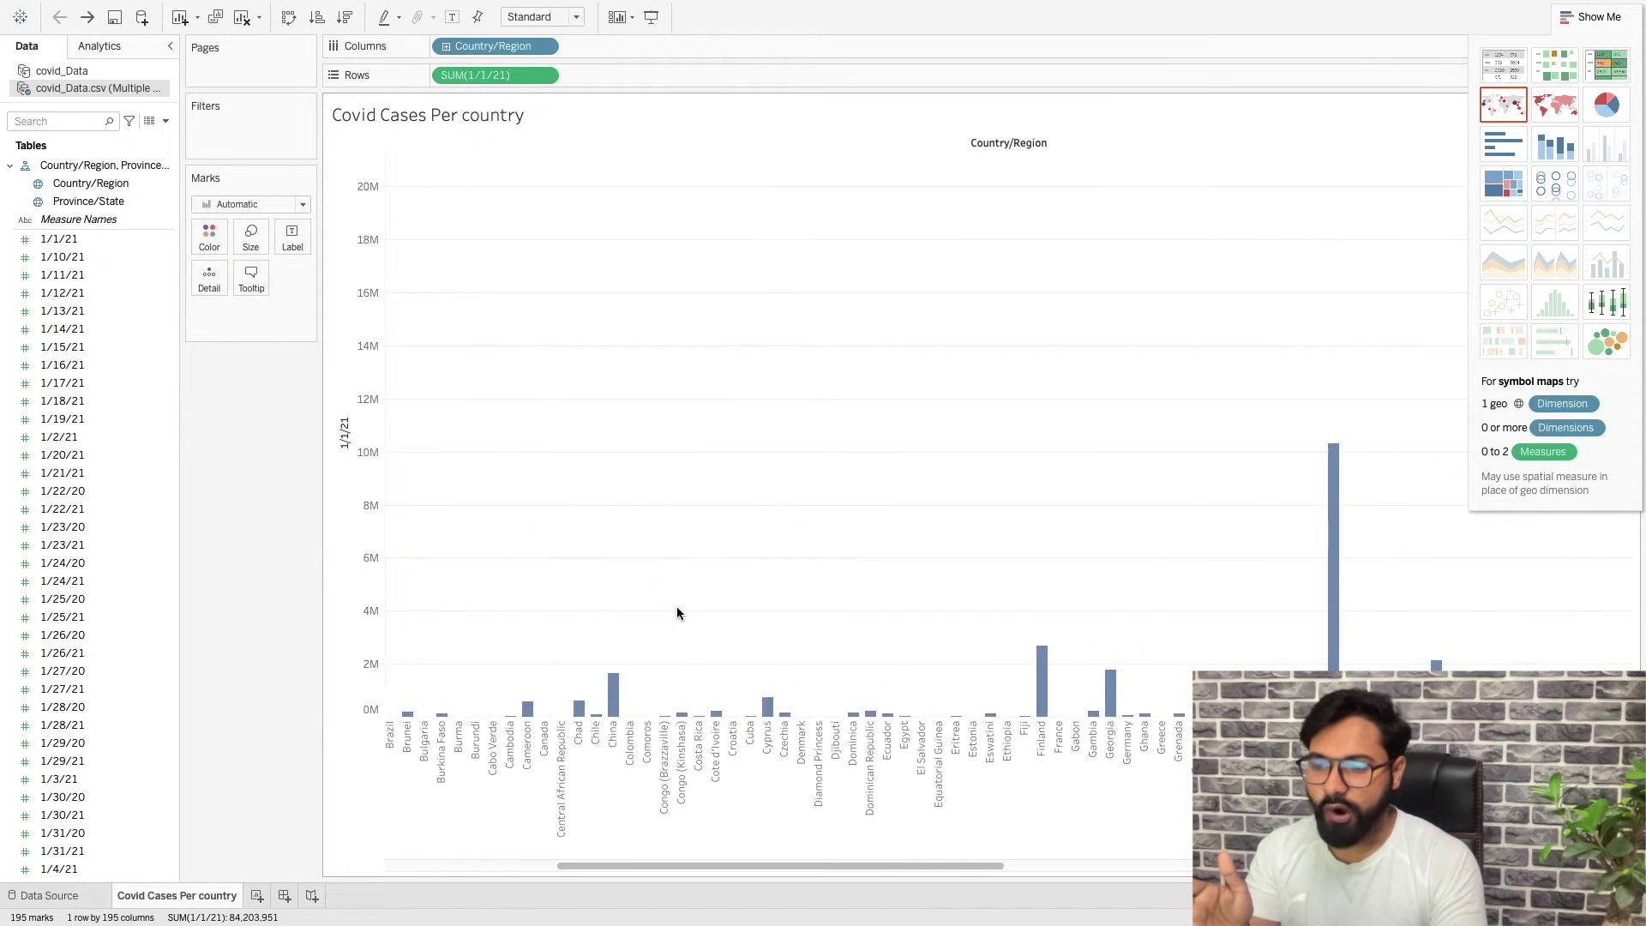
scroll(676, 604, "right", 5)
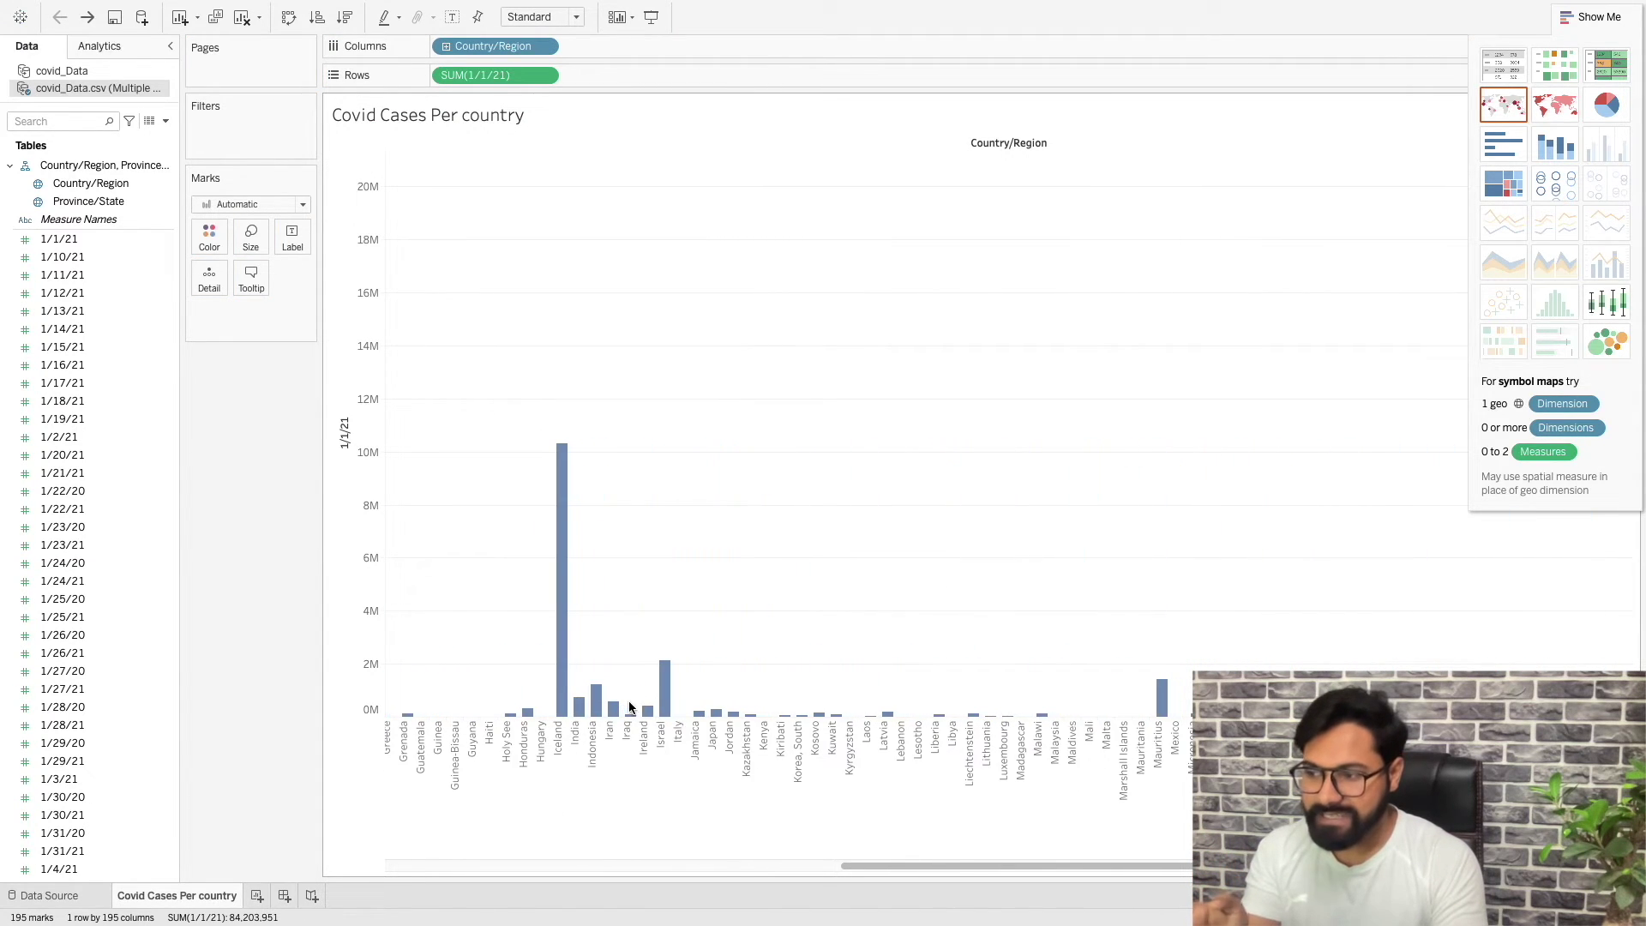
mouse_move(1162, 702)
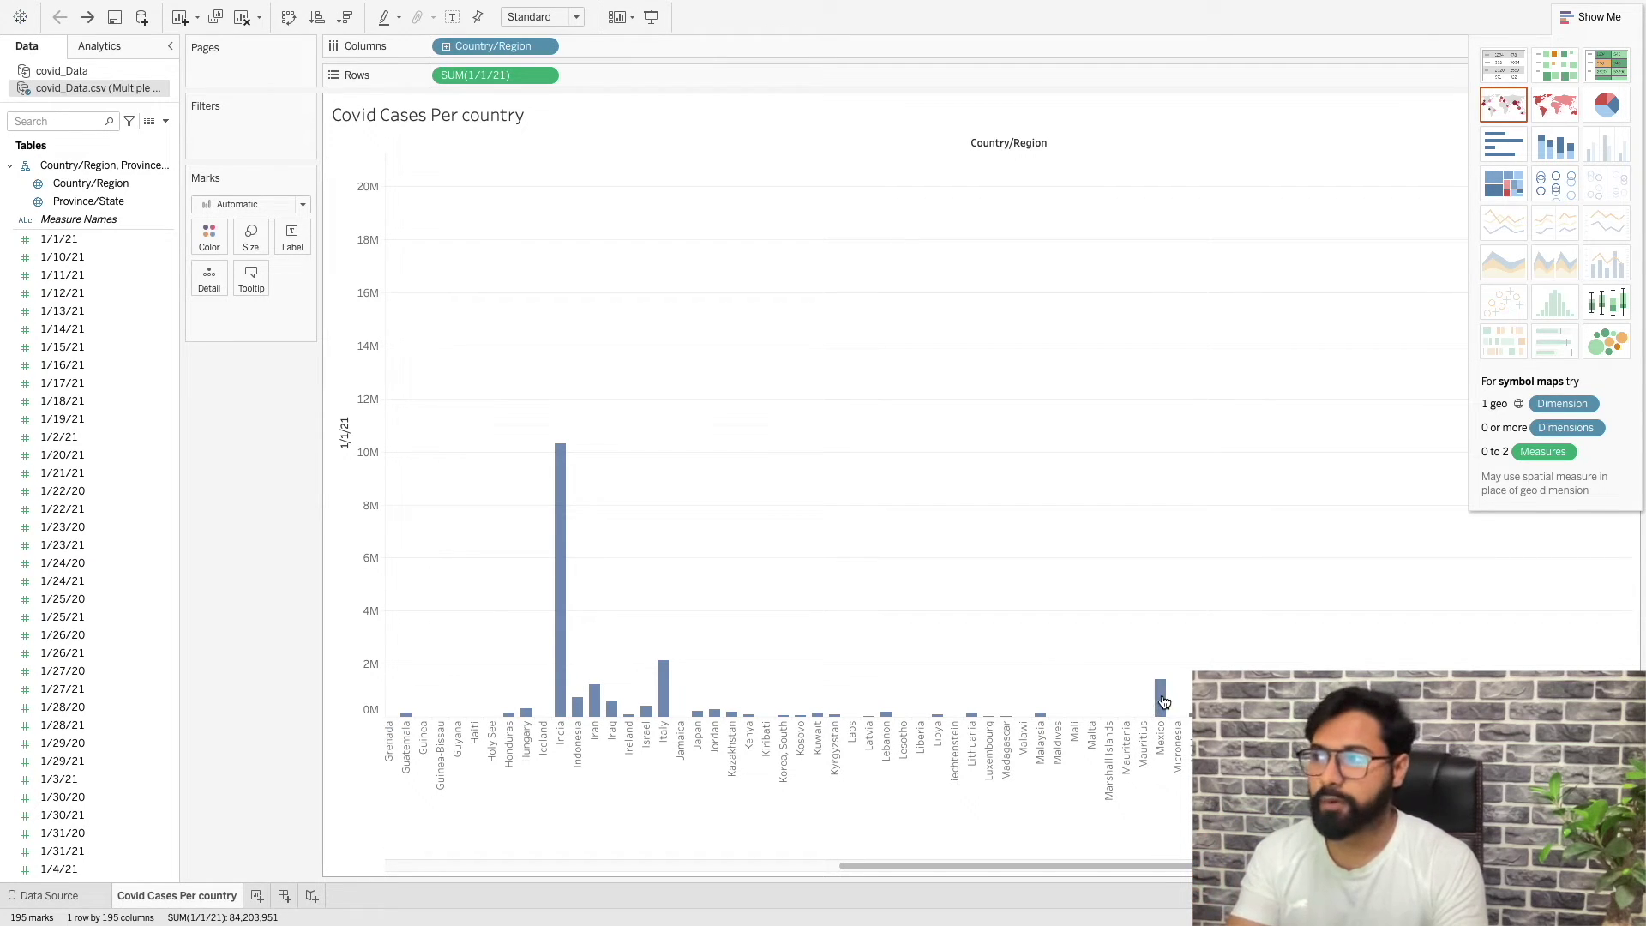
scroll(1162, 701, "left", 15)
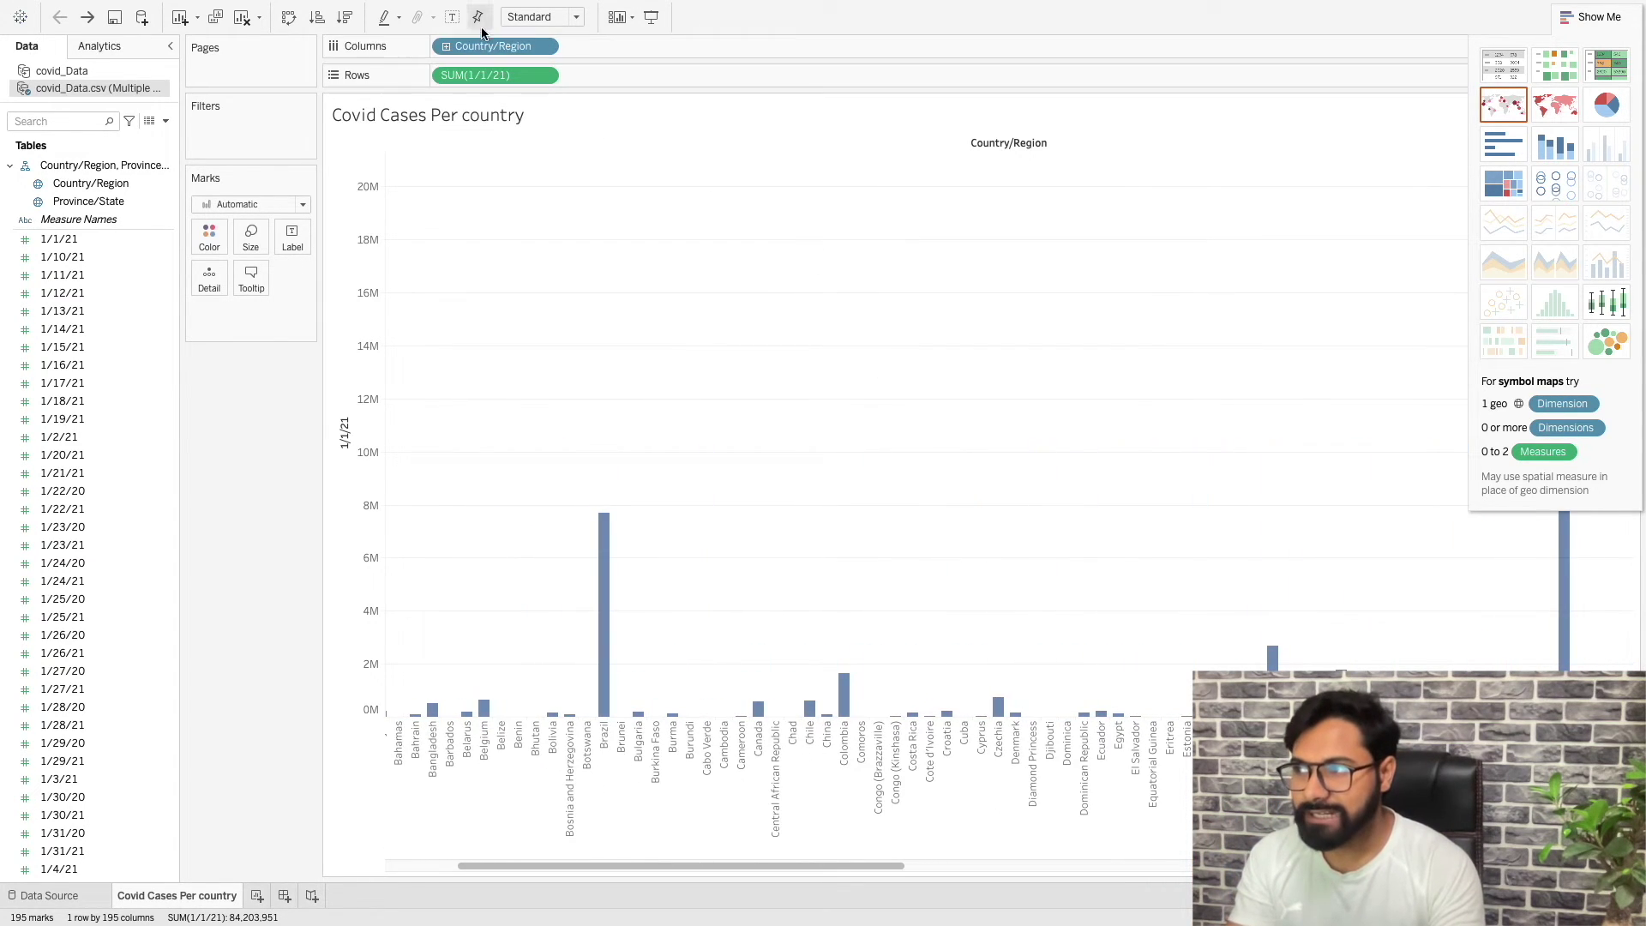
mouse_move(500, 76)
left_mouse_down()
mouse_move(636, 45)
mouse_move(523, 56)
mouse_move(523, 75)
left_mouse_up()
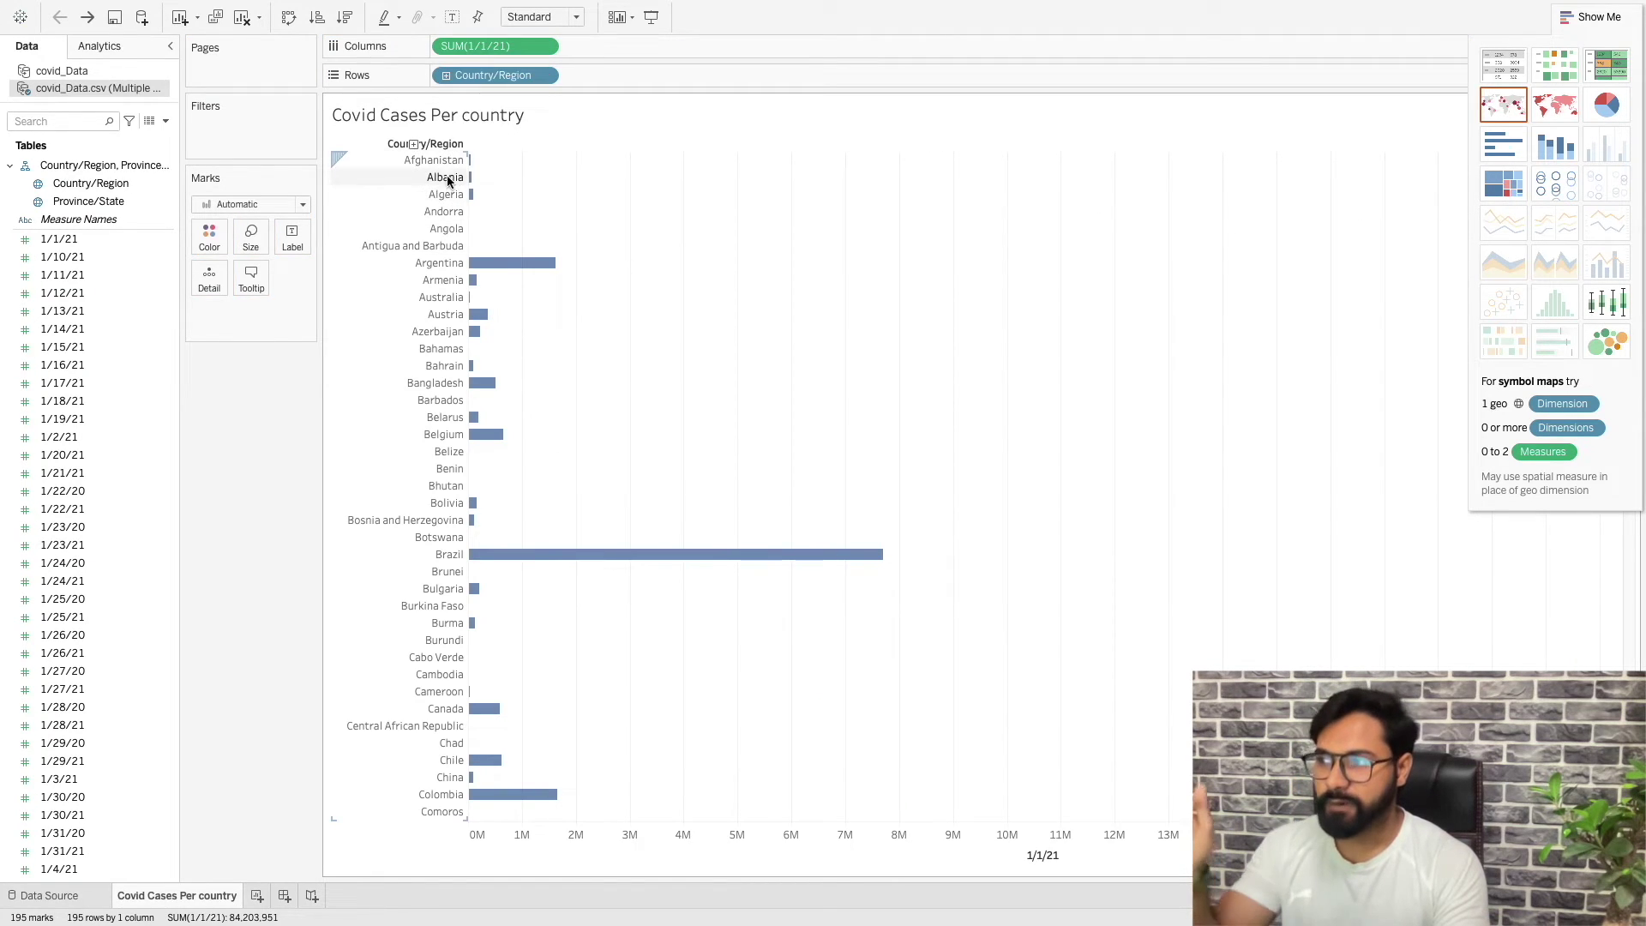
scroll(454, 386, "down", 2)
mouse_move(609, 490)
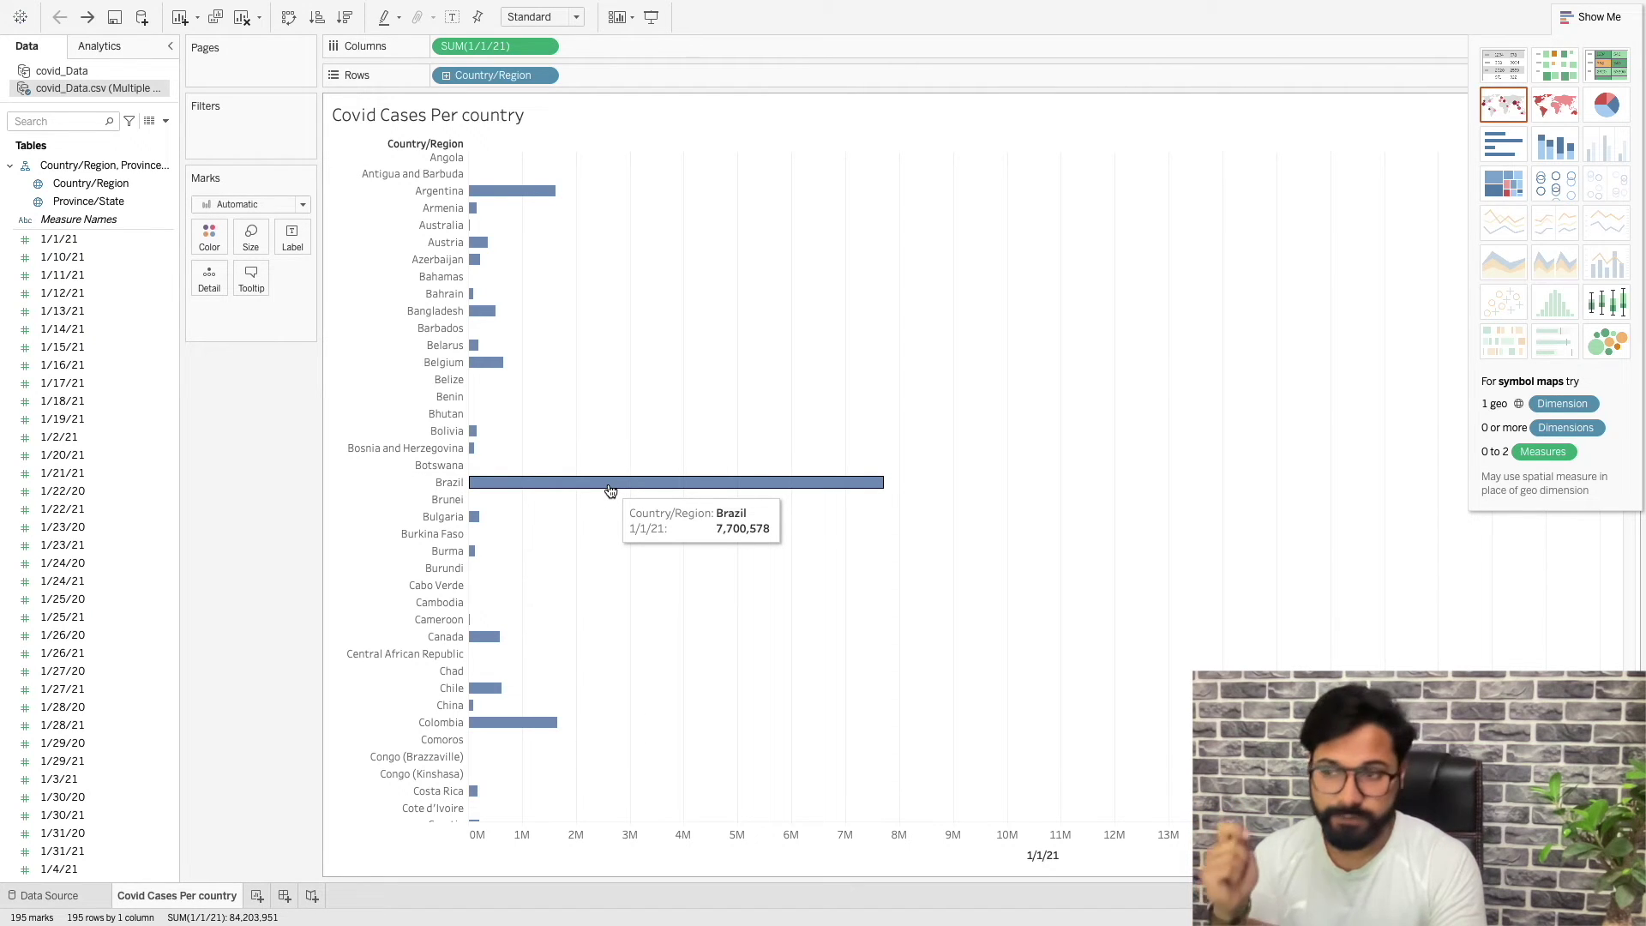
scroll(610, 490, "down", 15)
mouse_move(535, 485)
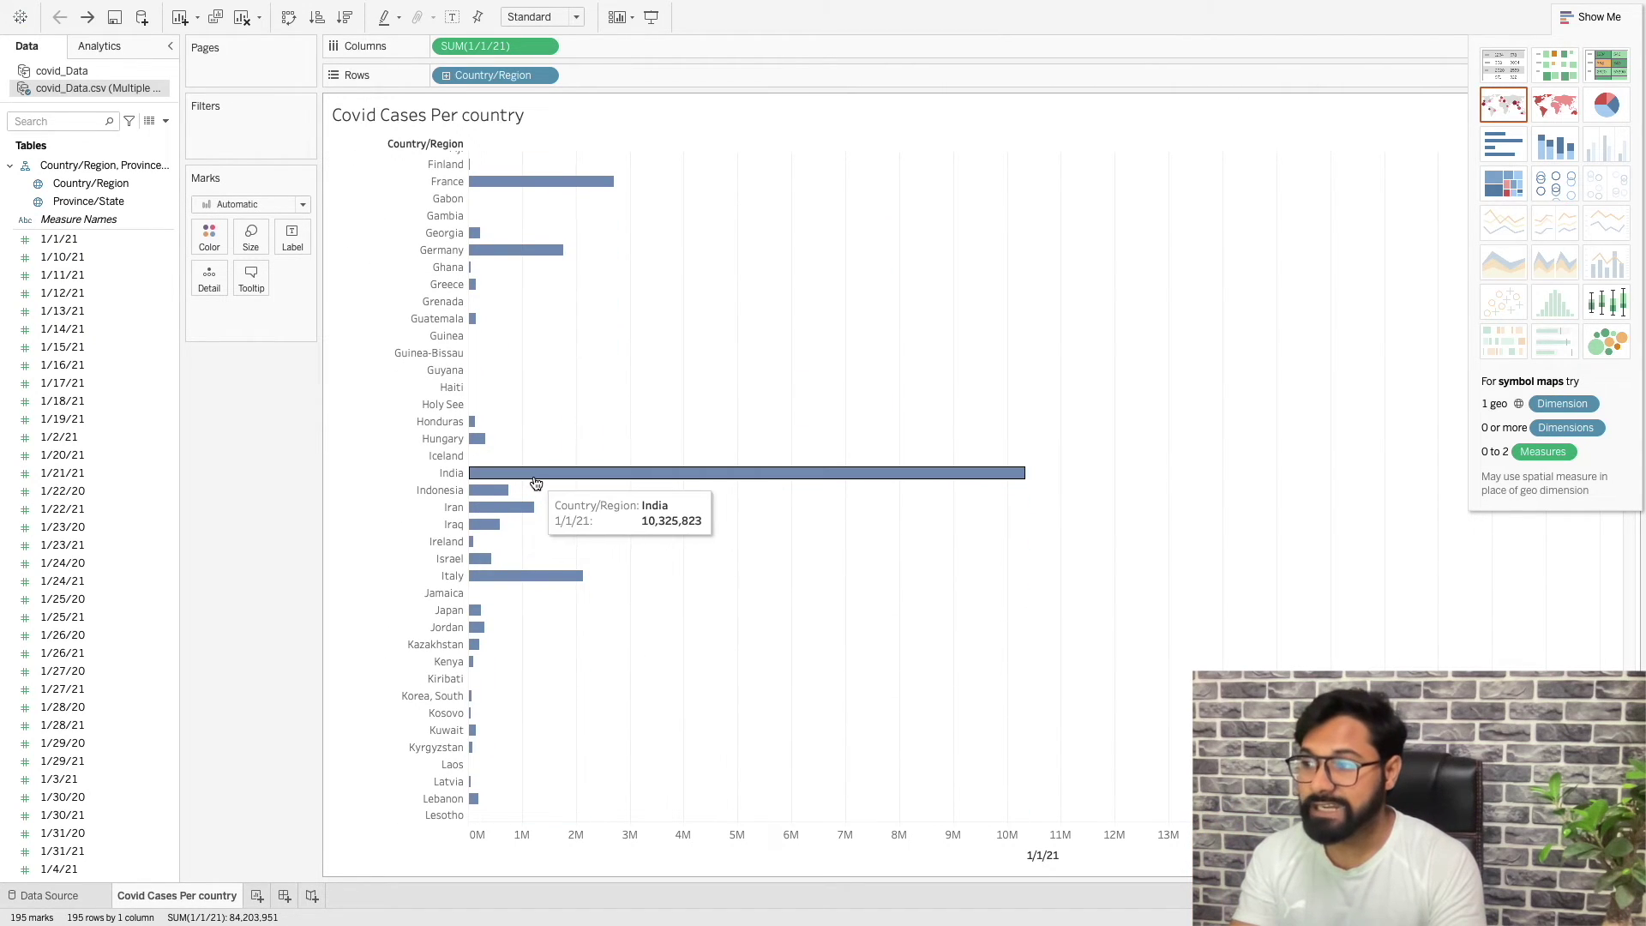
scroll(600, 394, "up", 20)
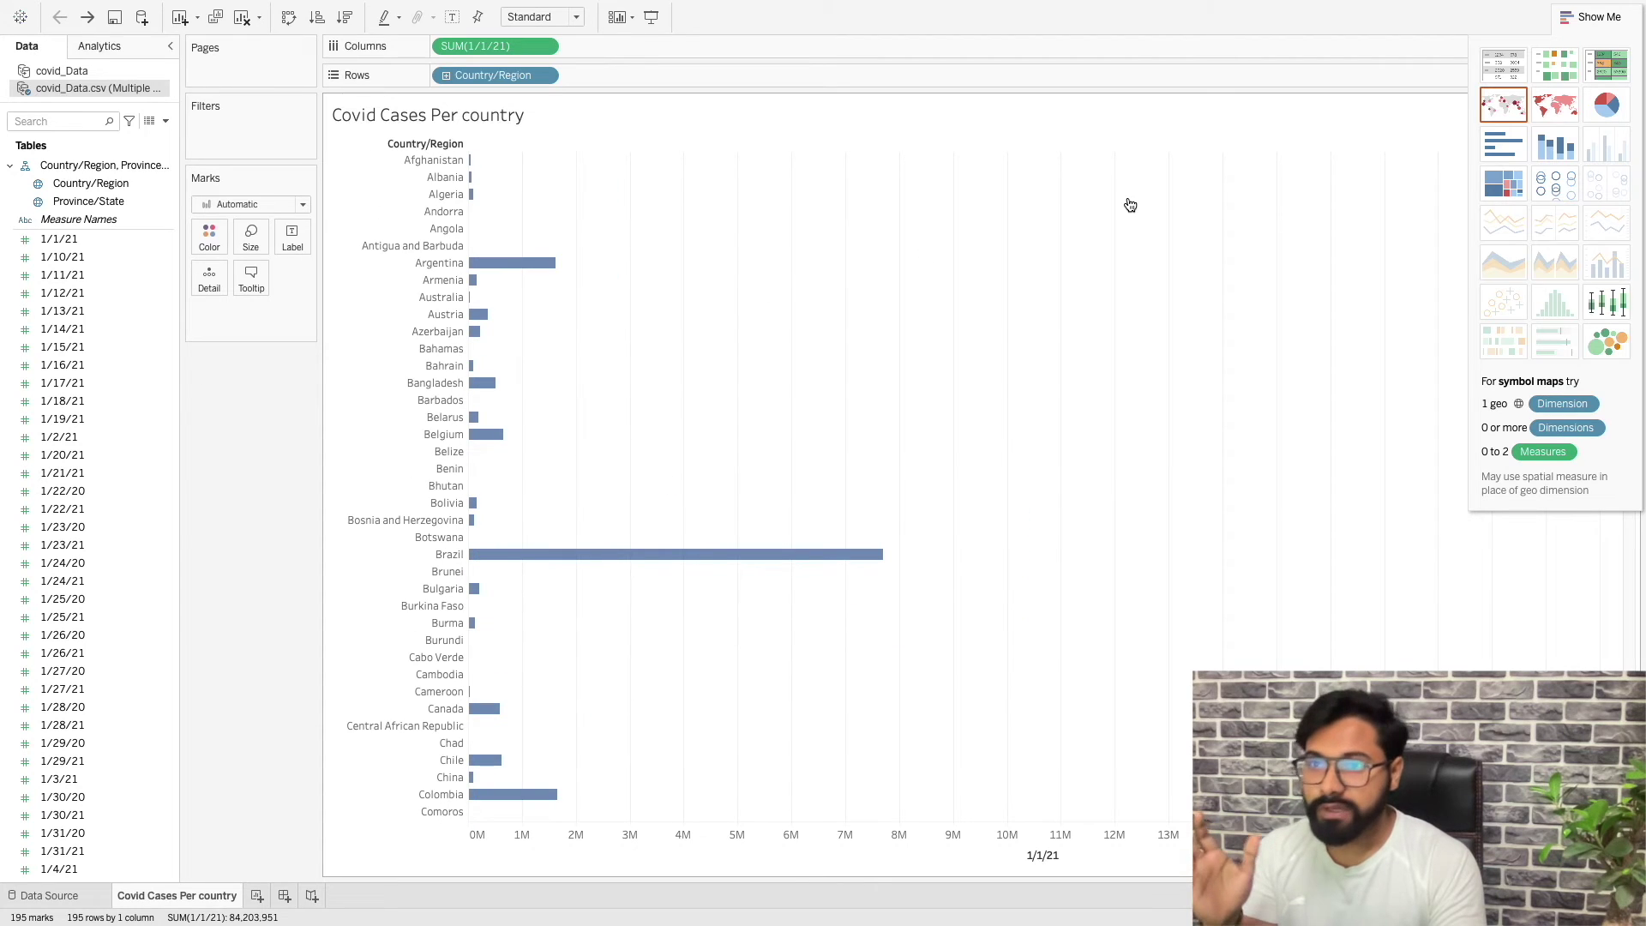
Use Show Me to go from a symbol map to a filled map of 1/1/21 case totals.
left_click(1508, 104)
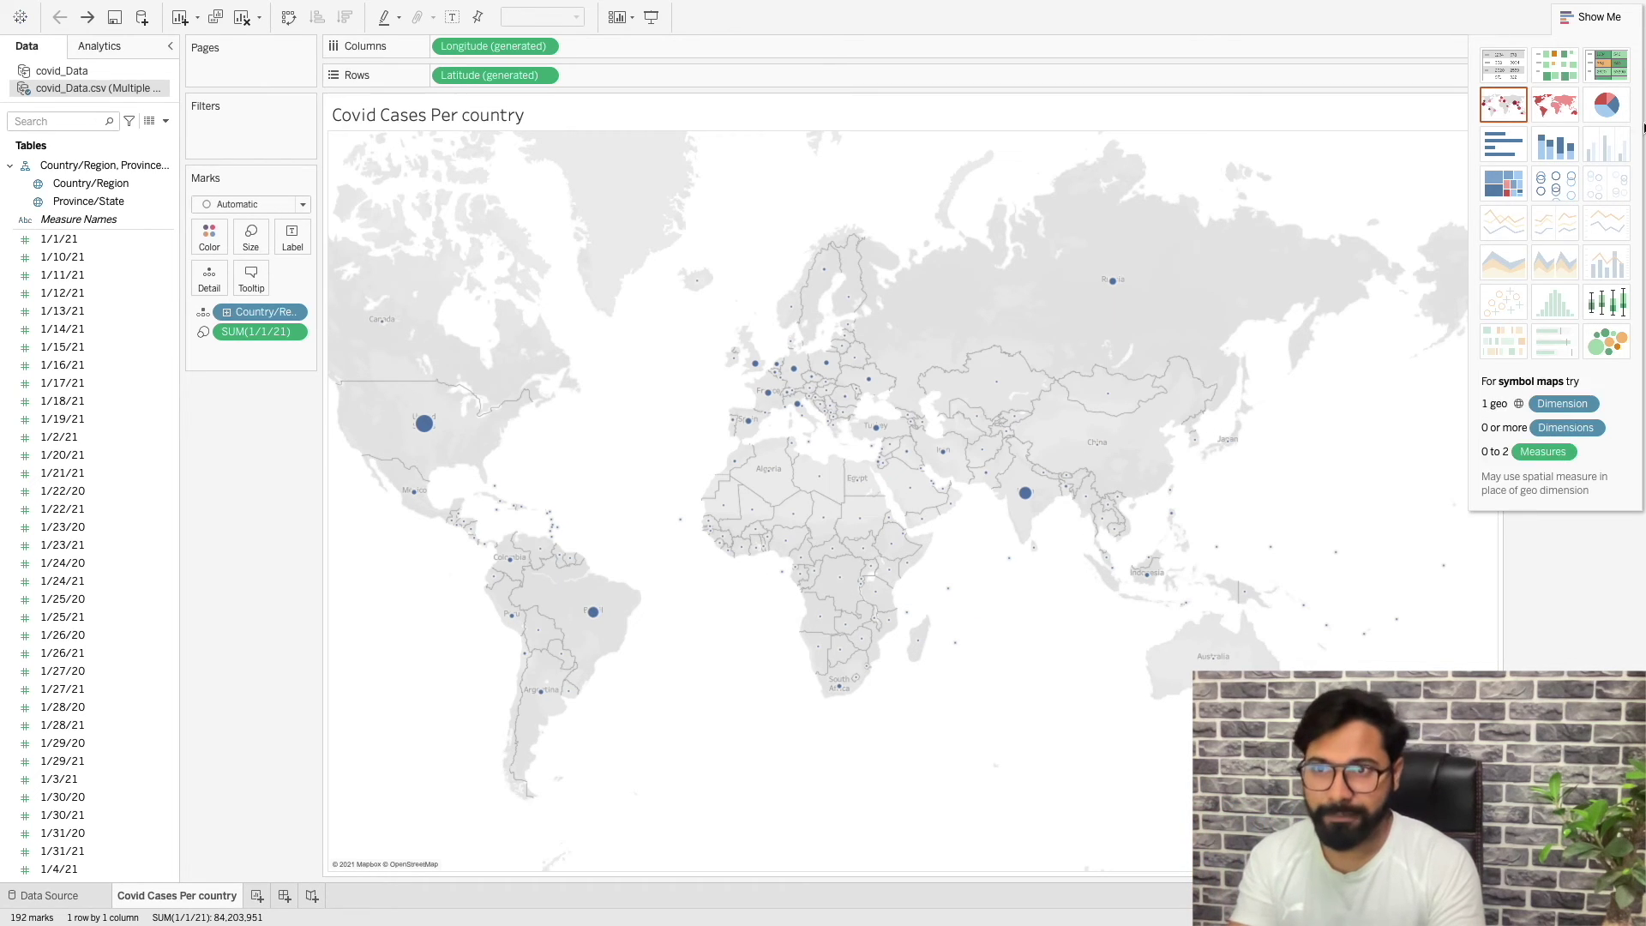
left_click(1561, 111)
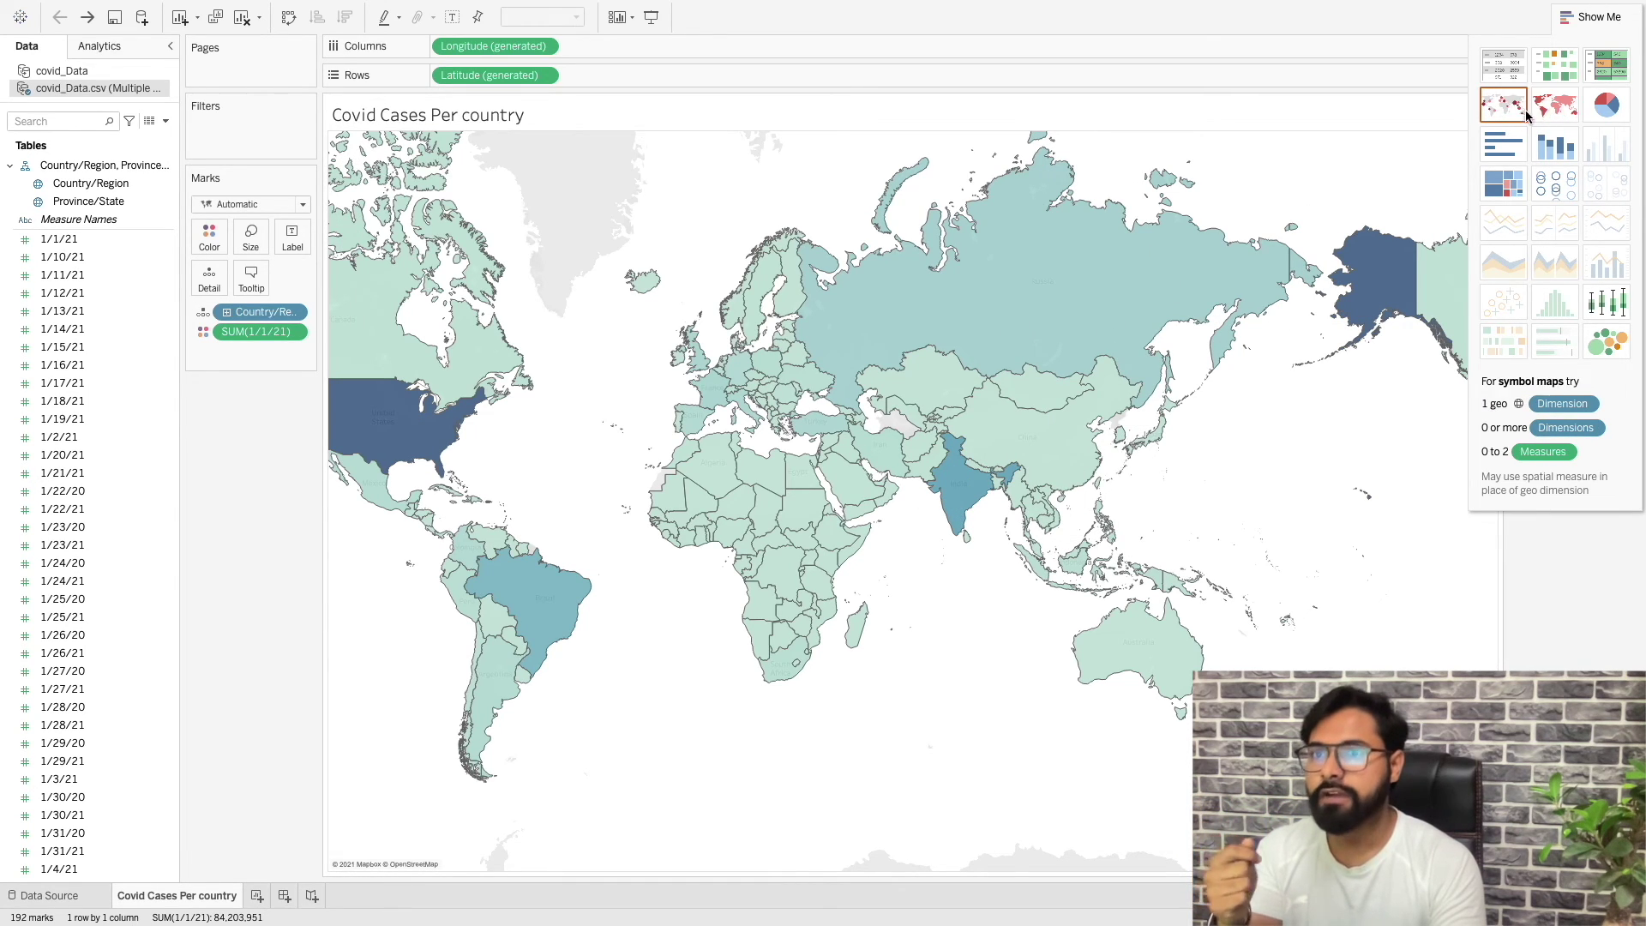
mouse_move(980, 365)
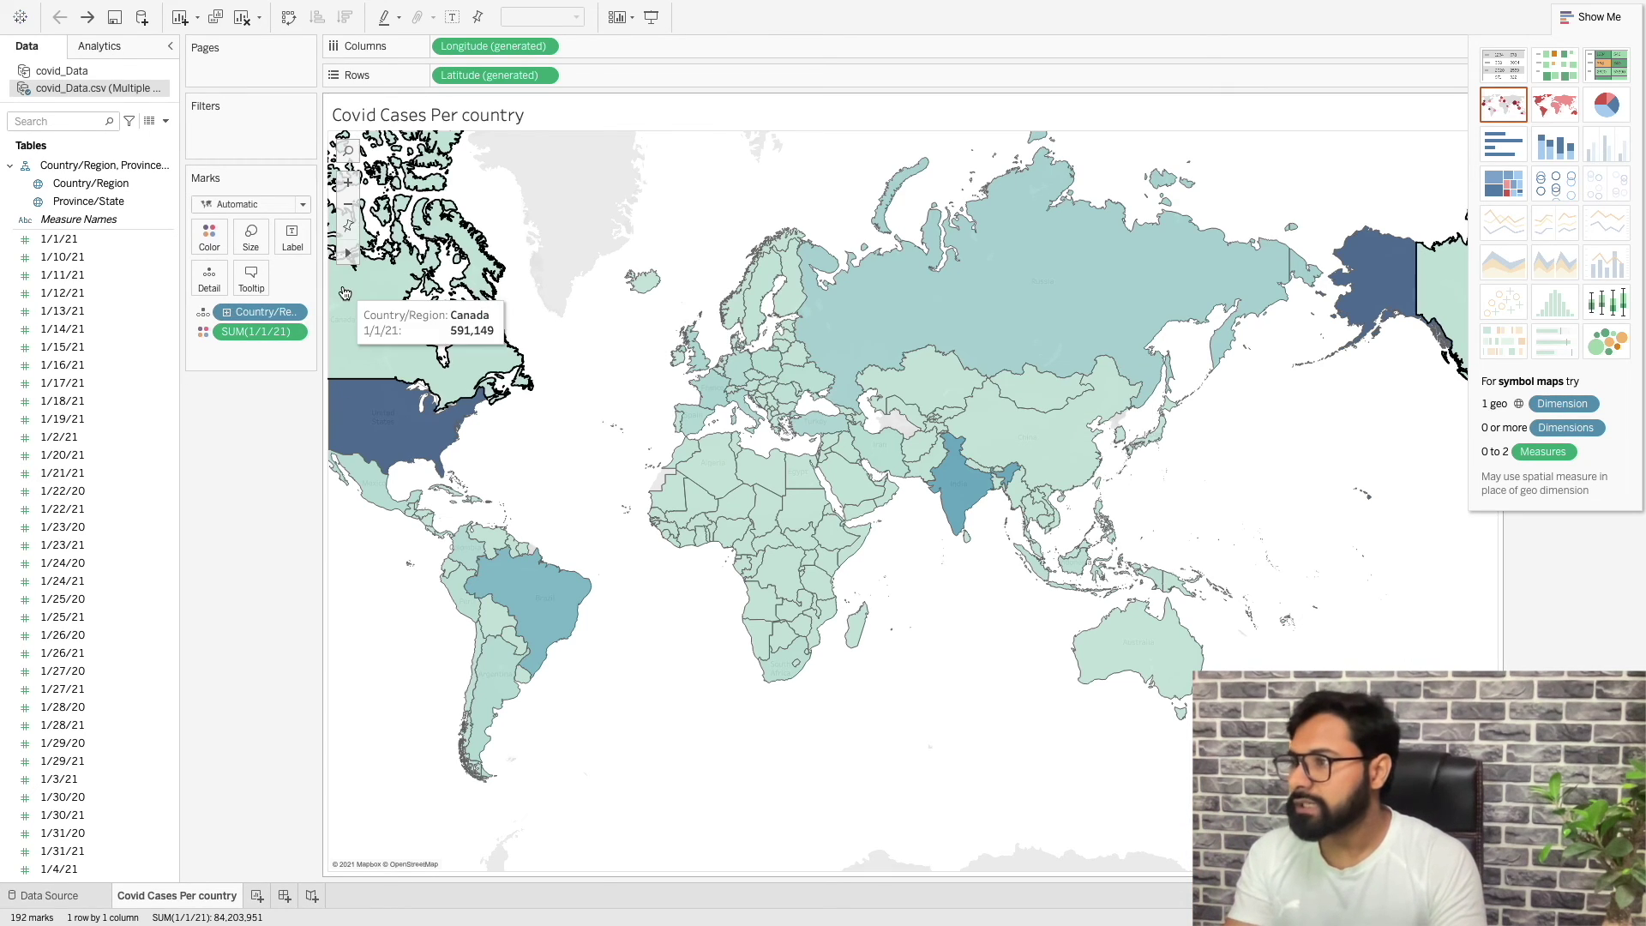
mouse_move(898, 493)
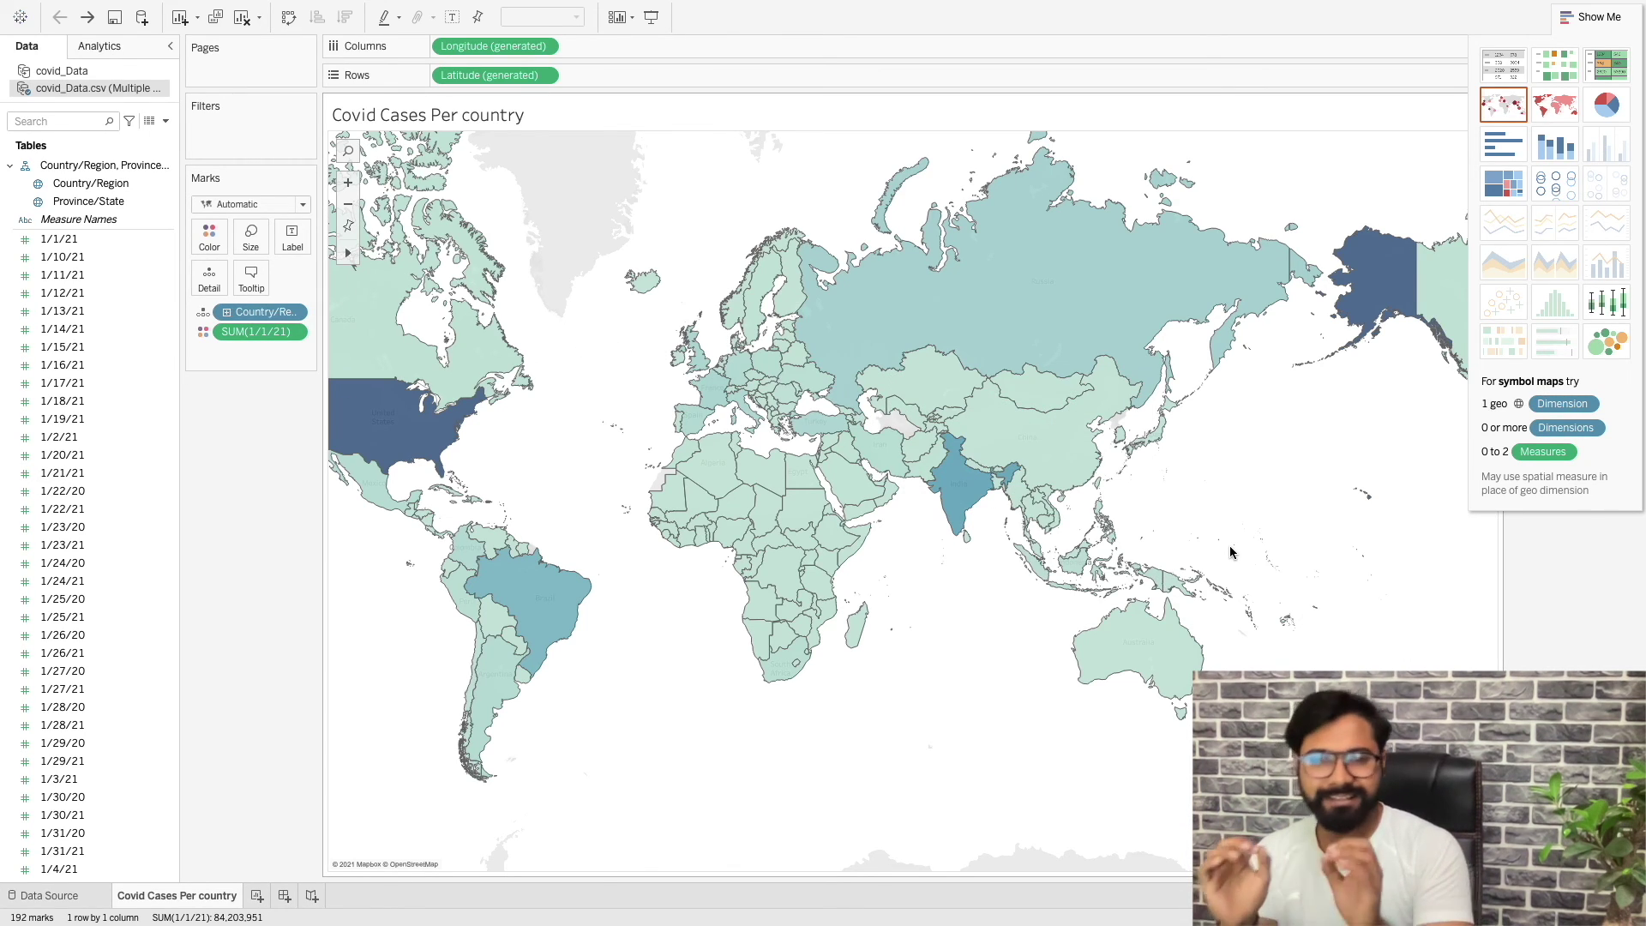